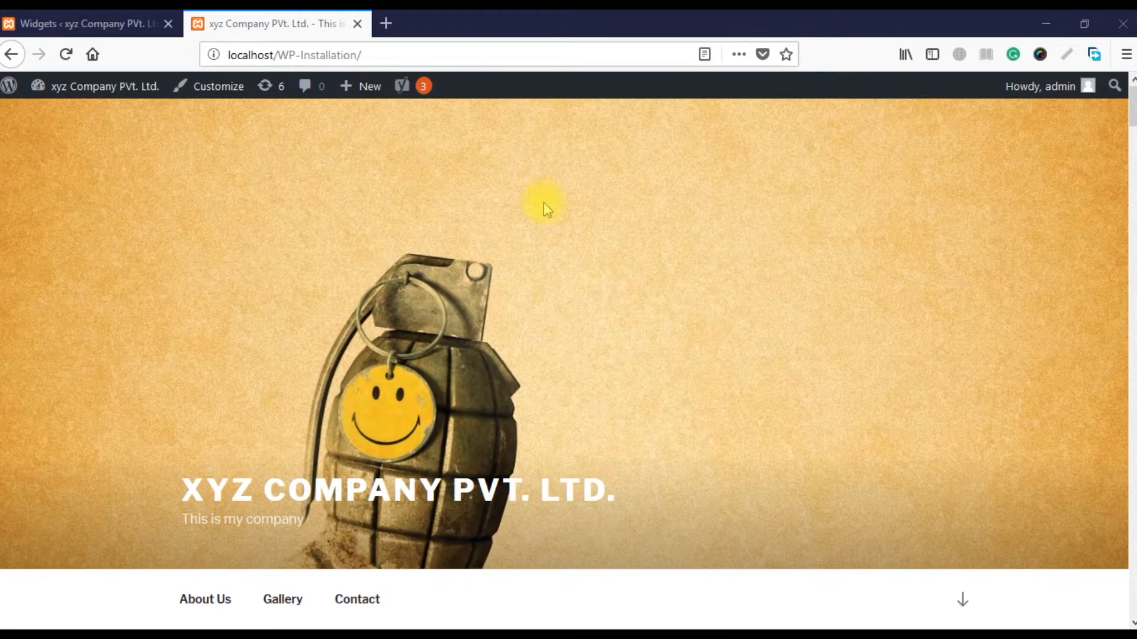
# Examine the widgets in the site home page's sidebar, from the search box down to the Meta links
pyautogui.scroll(-5, 545, 203)
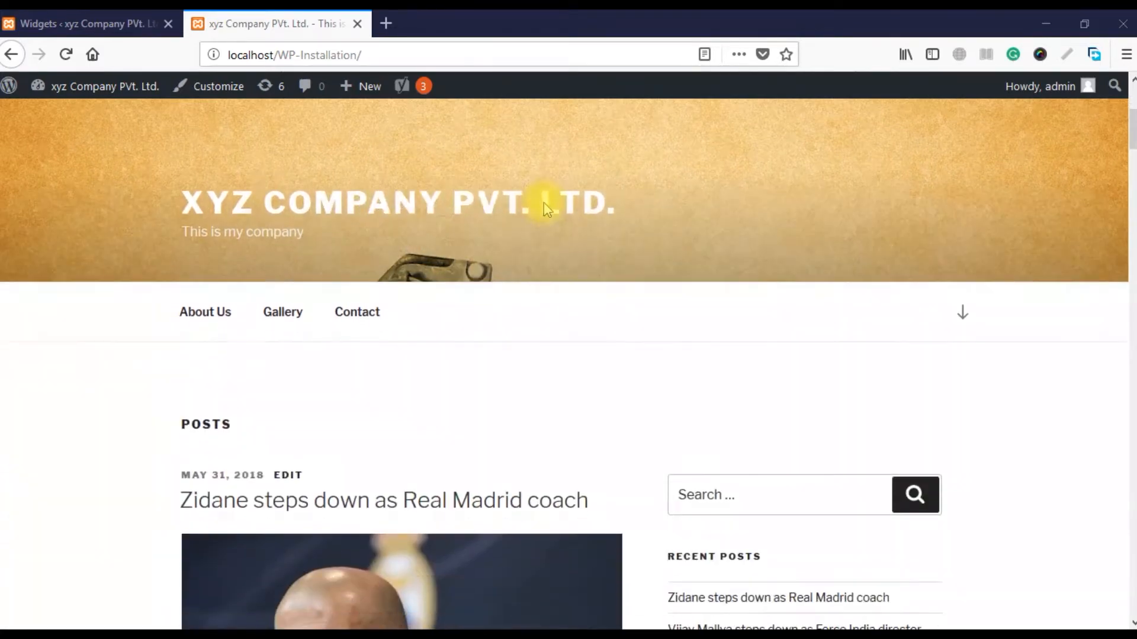
pyautogui.scroll(-3, 545, 211)
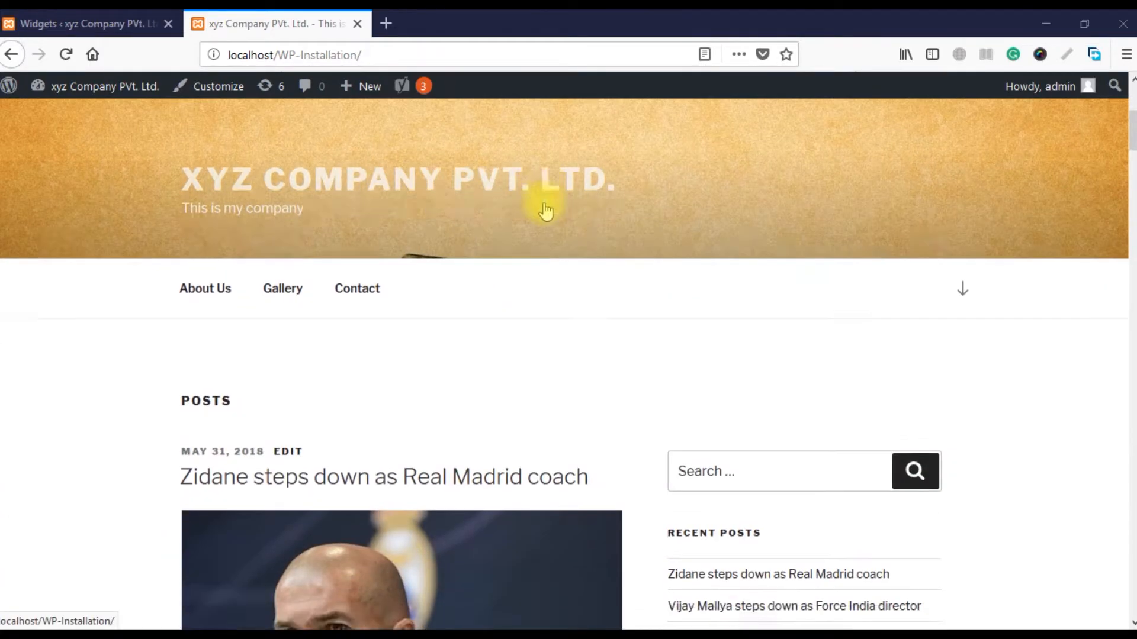
pyautogui.scroll(5, 482, 246)
pyautogui.scroll(-5, 482, 245)
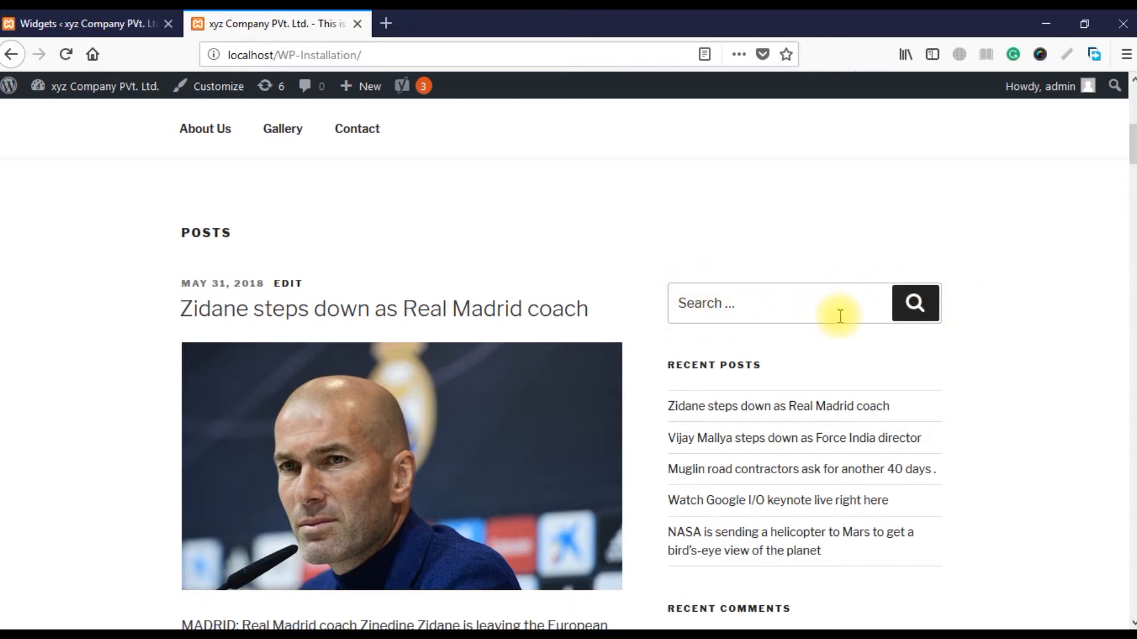
pyautogui.scroll(-3, 840, 316)
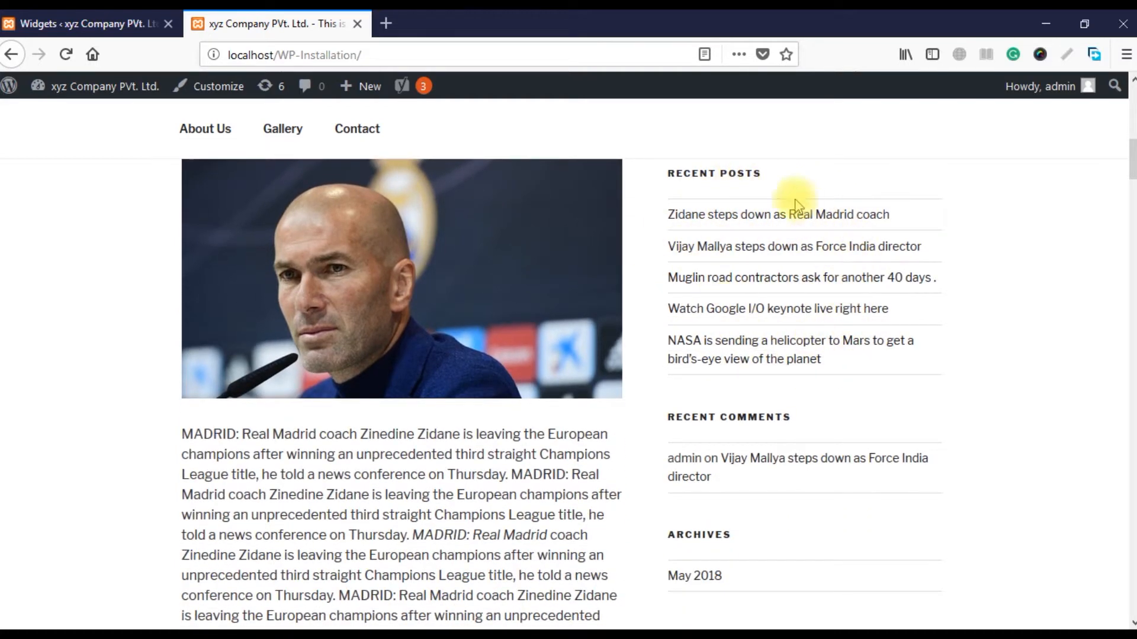
pyautogui.scroll(-3, 761, 317)
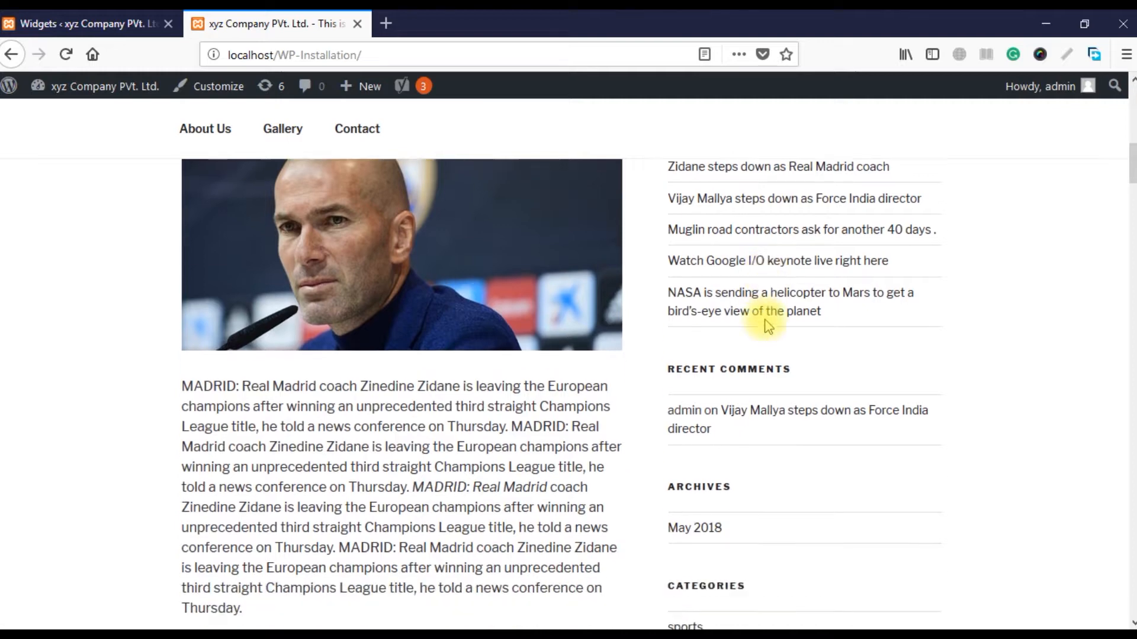
pyautogui.scroll(-8, 723, 464)
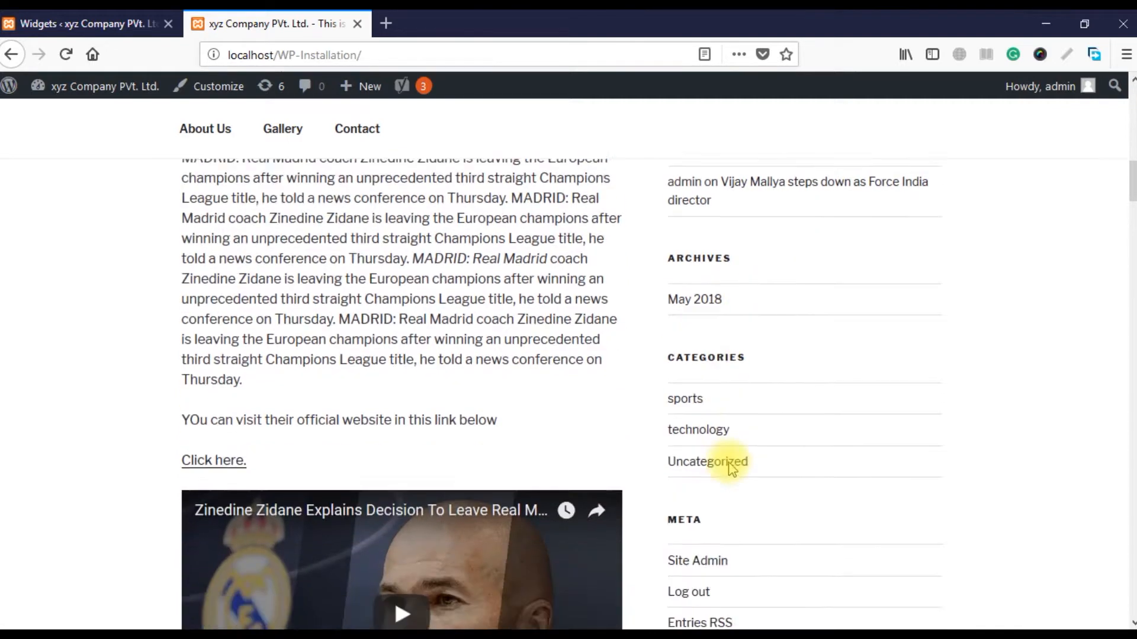
pyautogui.scroll(6, 746, 398)
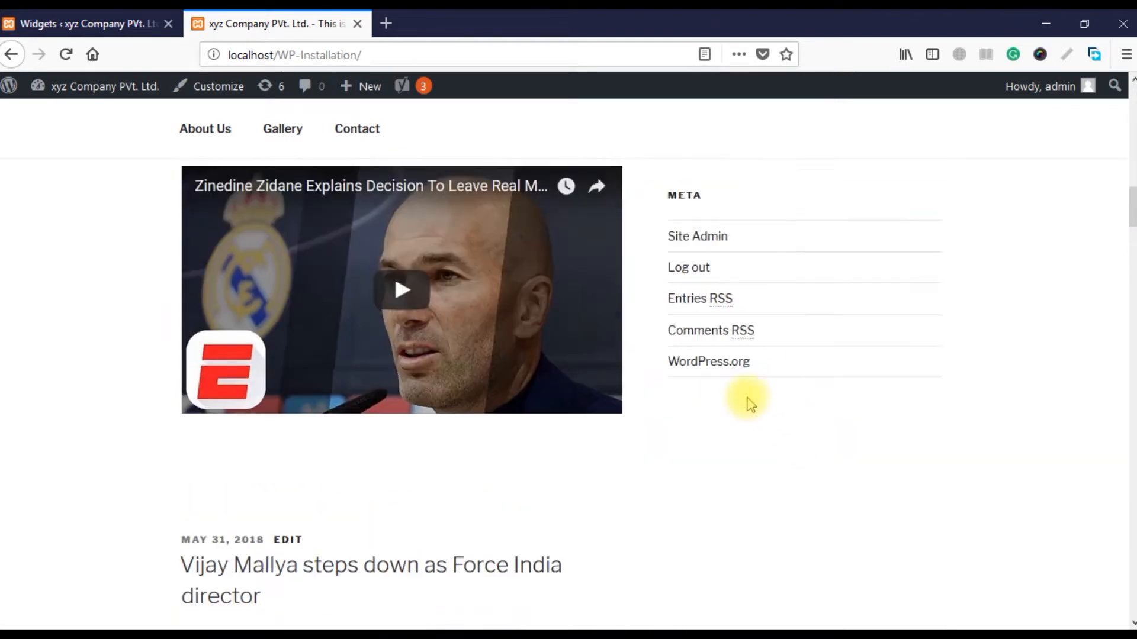
pyautogui.scroll(10, 751, 405)
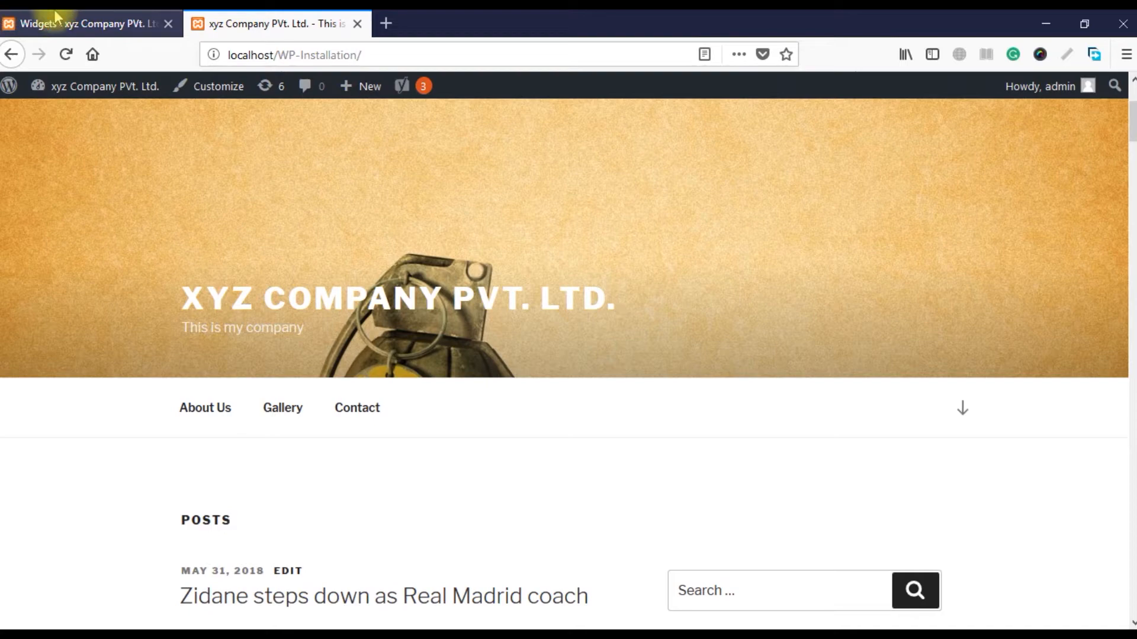
# Open the Widgets admin page and compare its Blog Sidebar widgets with the sidebar on the site's home page
pyautogui.click(36, 23)
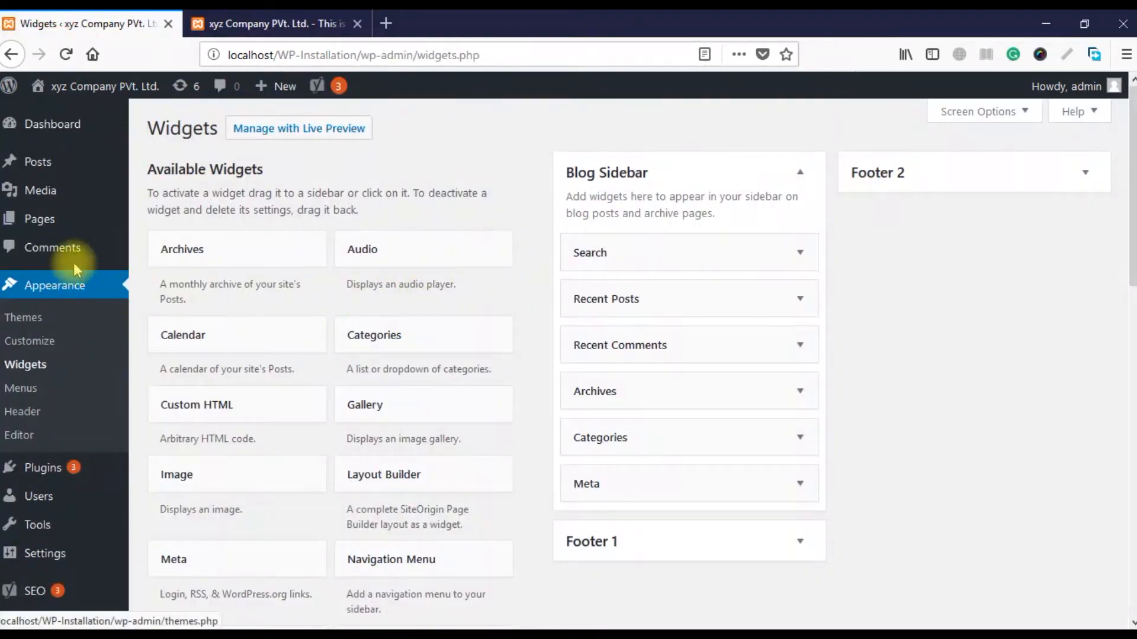
pyautogui.click(26, 366)
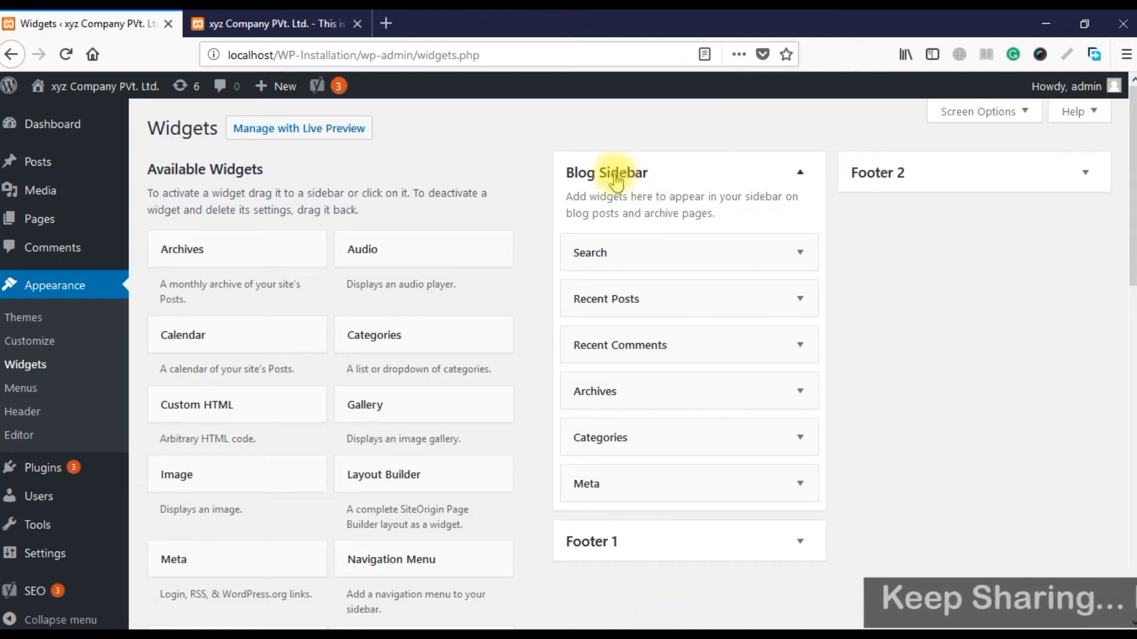
pyautogui.click(255, 24)
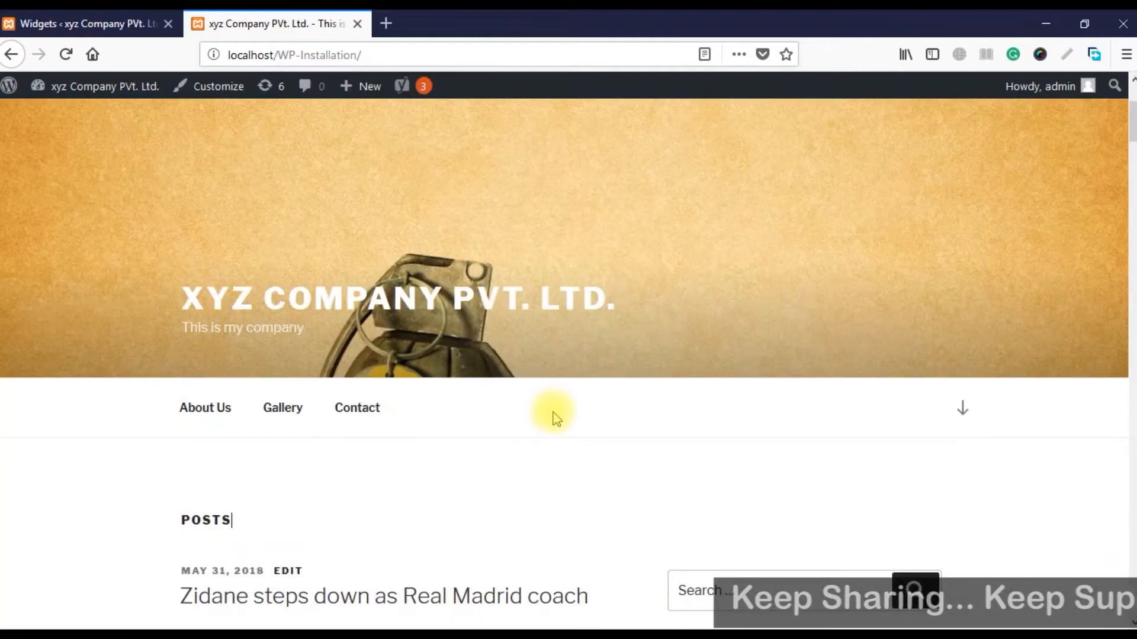
pyautogui.scroll(-5, 553, 415)
pyautogui.scroll(-10, 715, 391)
pyautogui.scroll(12, 718, 393)
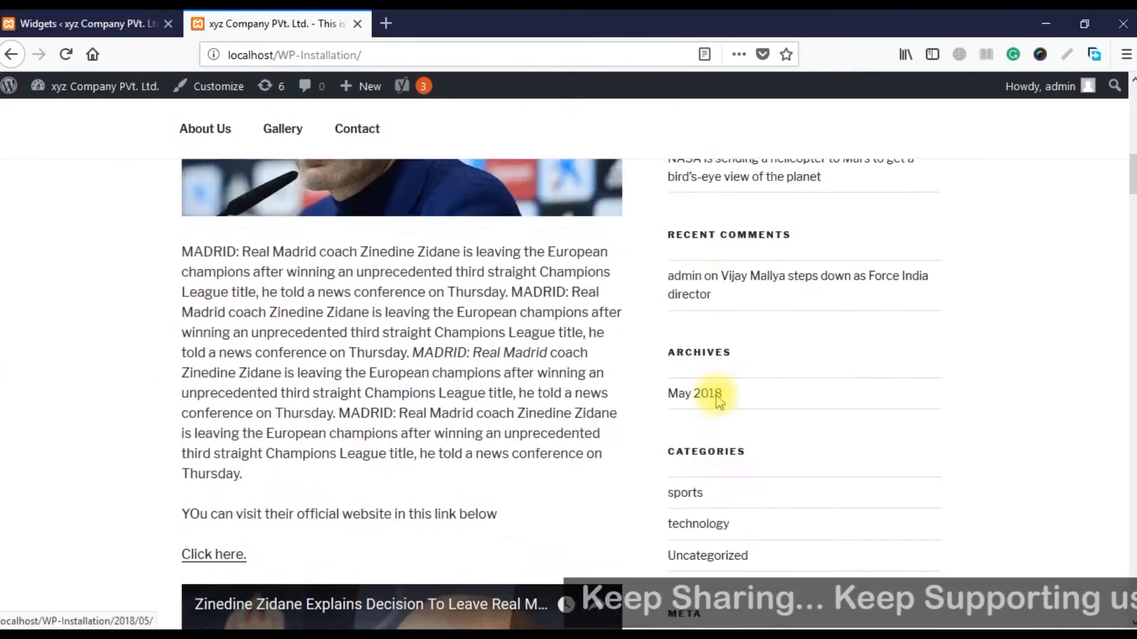
pyautogui.scroll(-3, 721, 398)
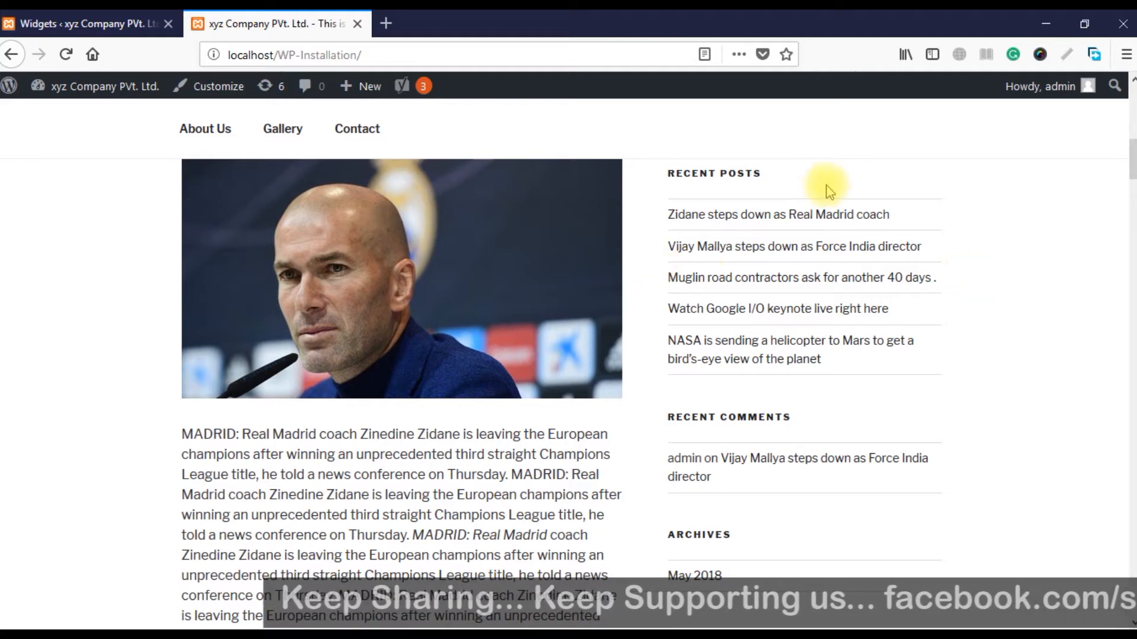
pyautogui.scroll(4, 779, 358)
pyautogui.hotkey('ctrl', 'Tab')
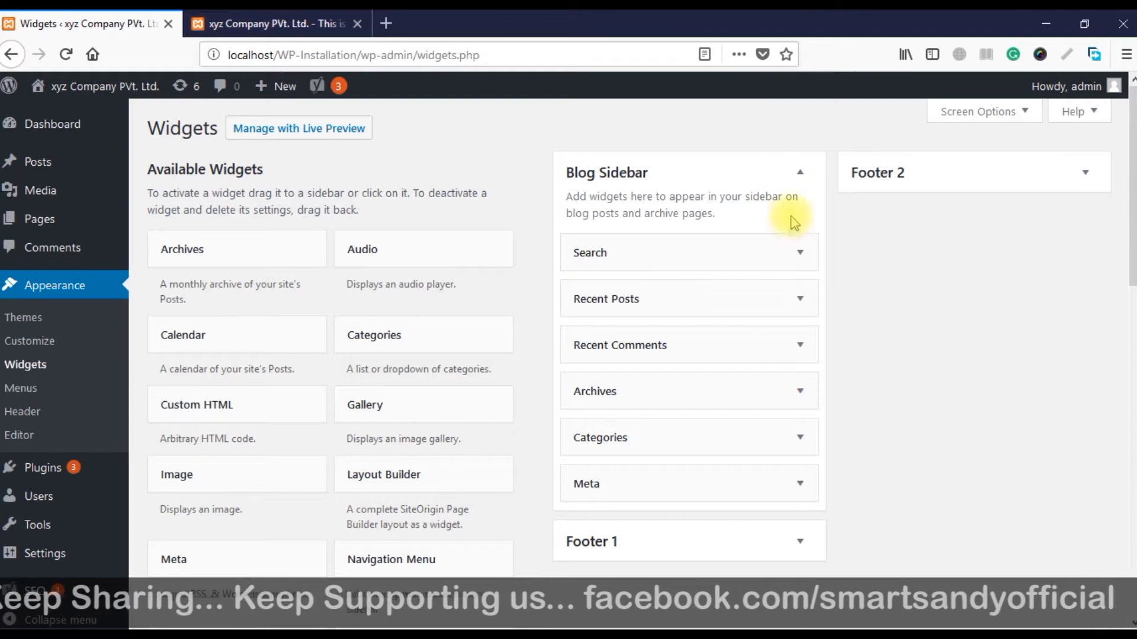
# Examine the home page's footer and the contents of the Footer 2 widget area
pyautogui.hotkey('ctrl', 'Tab')
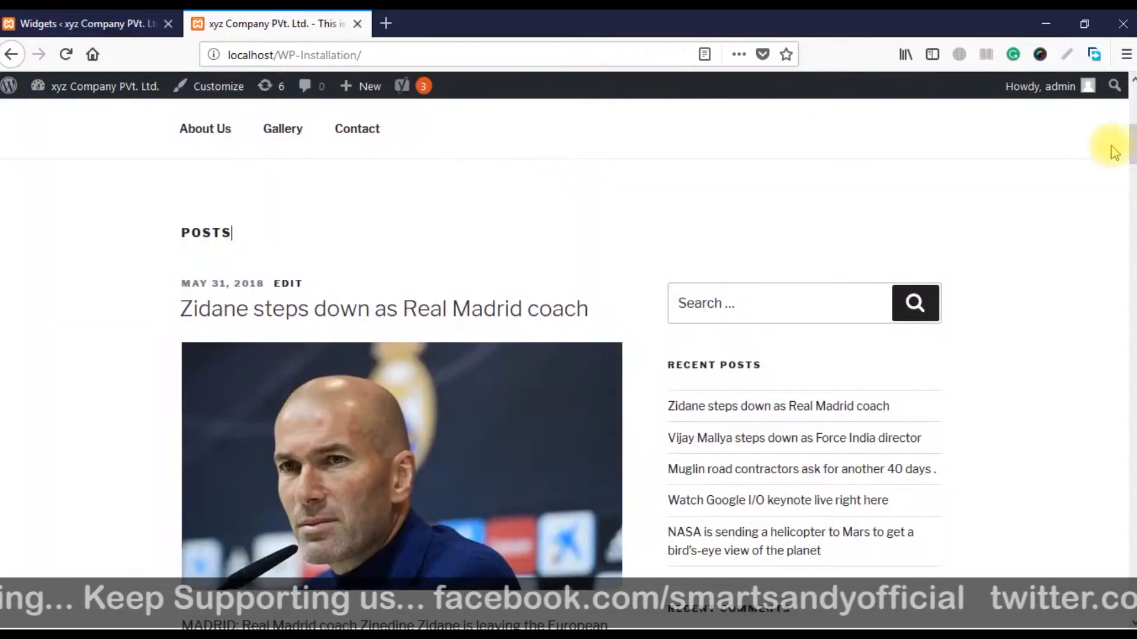
pyautogui.moveTo(1133, 144); pyautogui.dragTo(1130, 609)
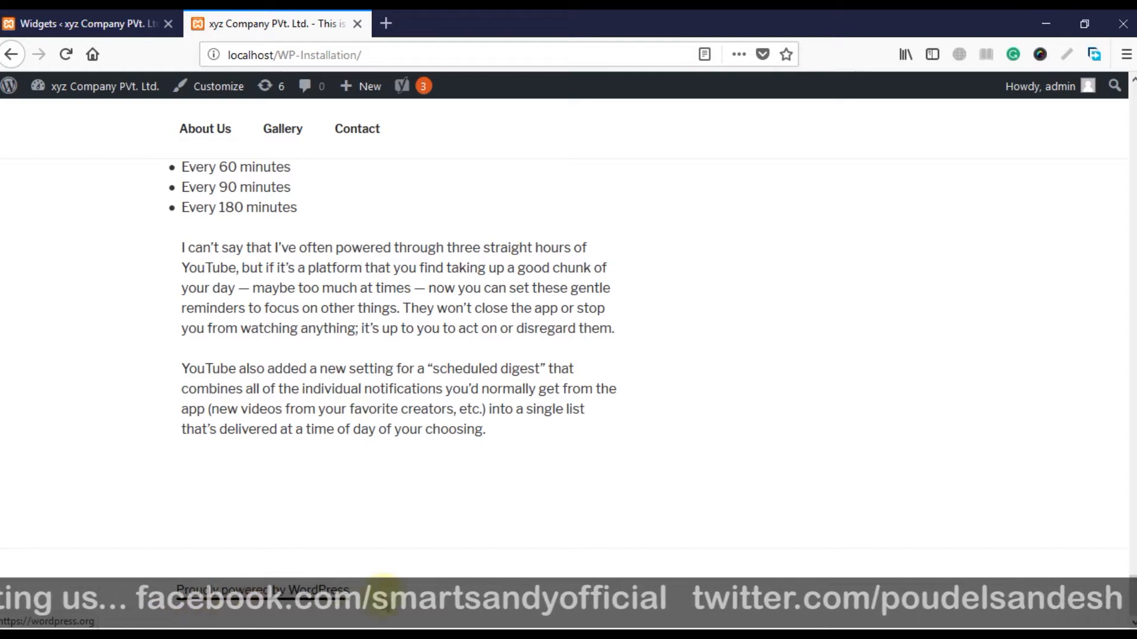
pyautogui.click(142, 31)
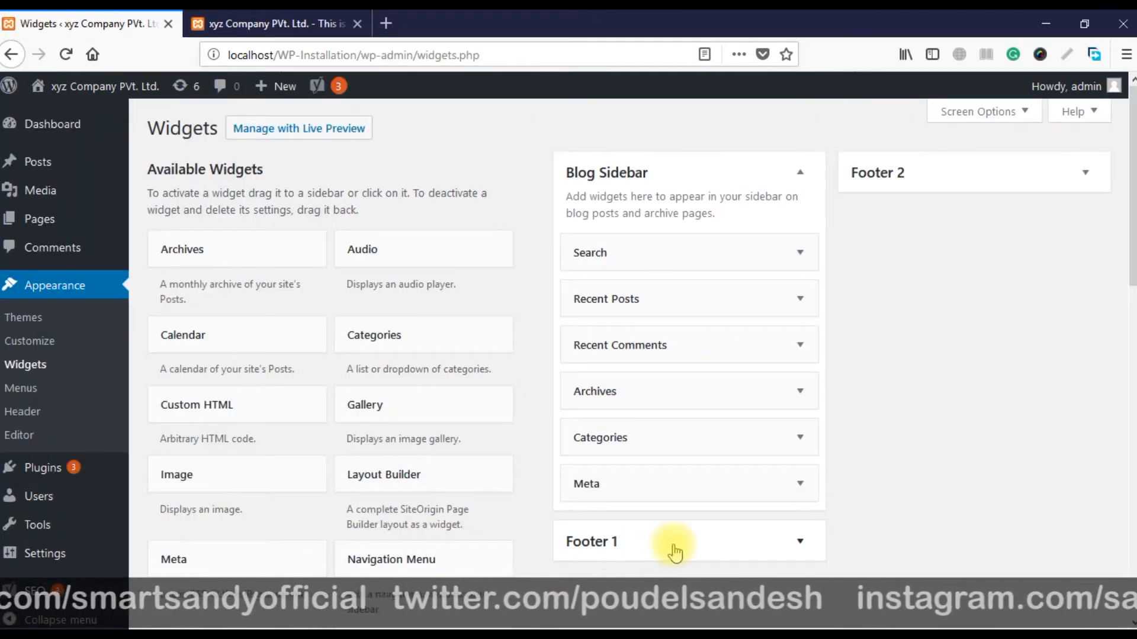
pyautogui.click(1060, 180)
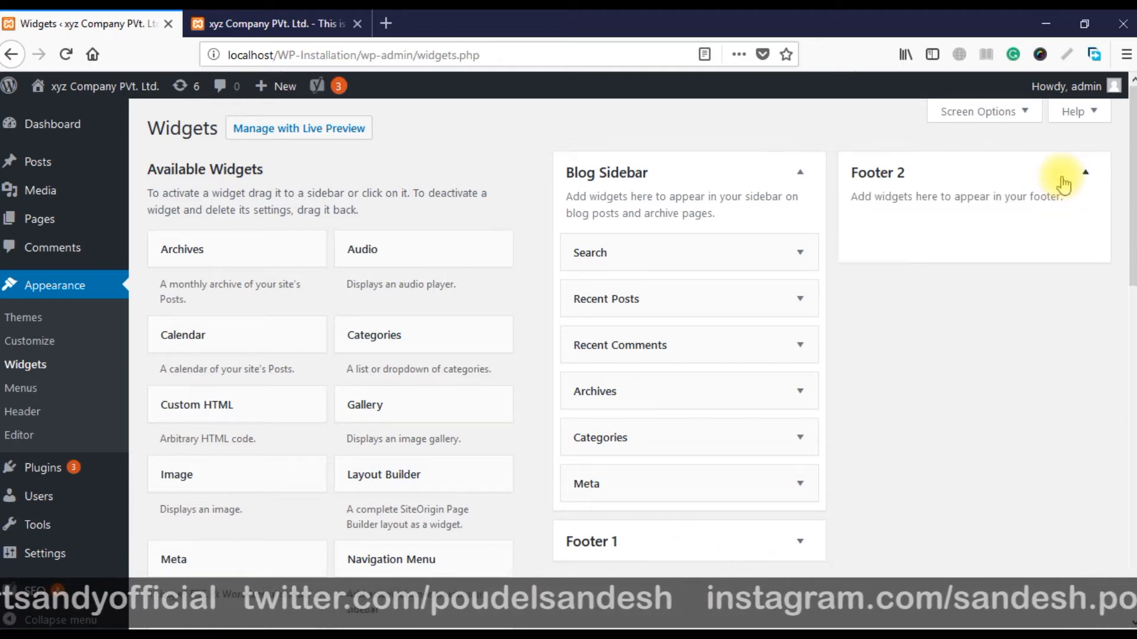
pyautogui.click(1061, 180)
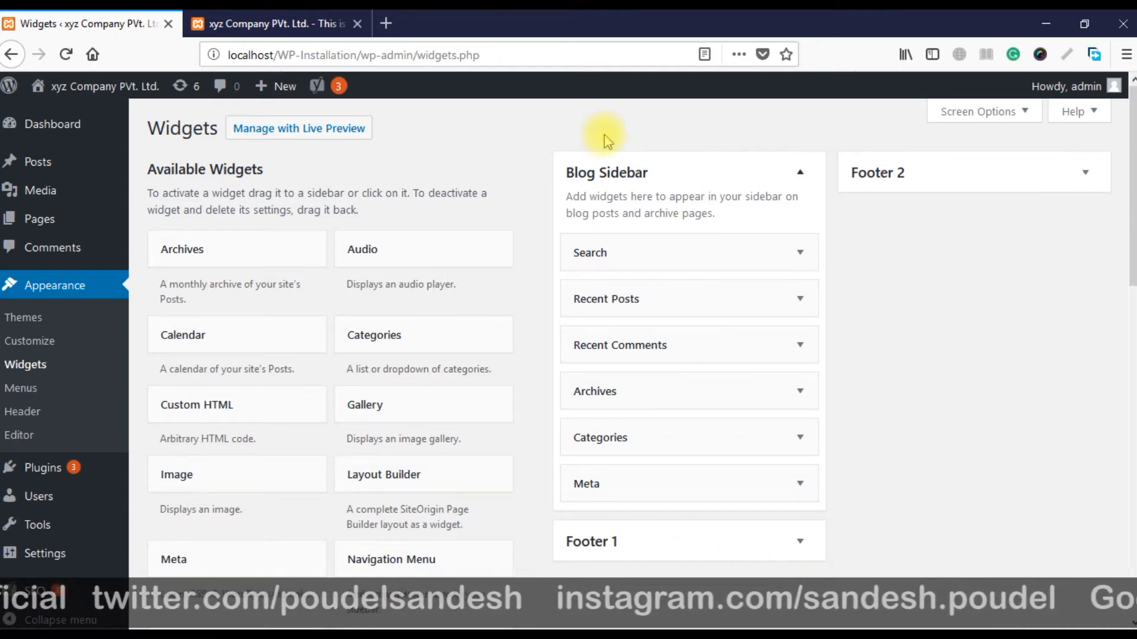
pyautogui.click(272, 23)
pyautogui.scroll(-20, 739, 419)
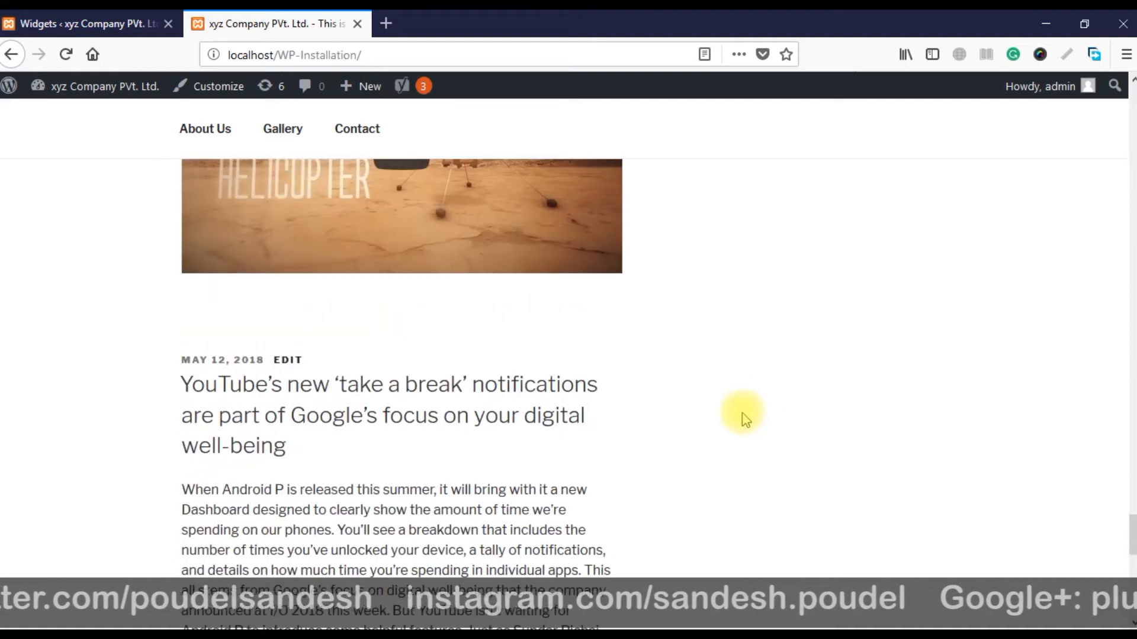
pyautogui.scroll(15, 761, 536)
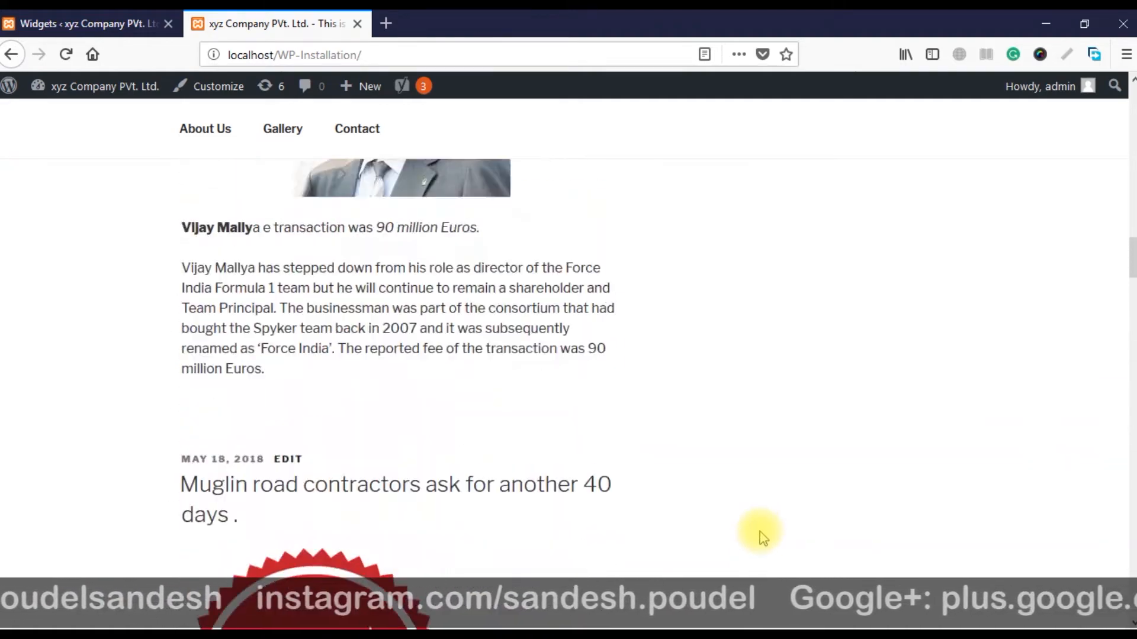
# Delete the Search widget from the Blog Sidebar and reload the home page to check its sidebar
pyautogui.click(89, 23)
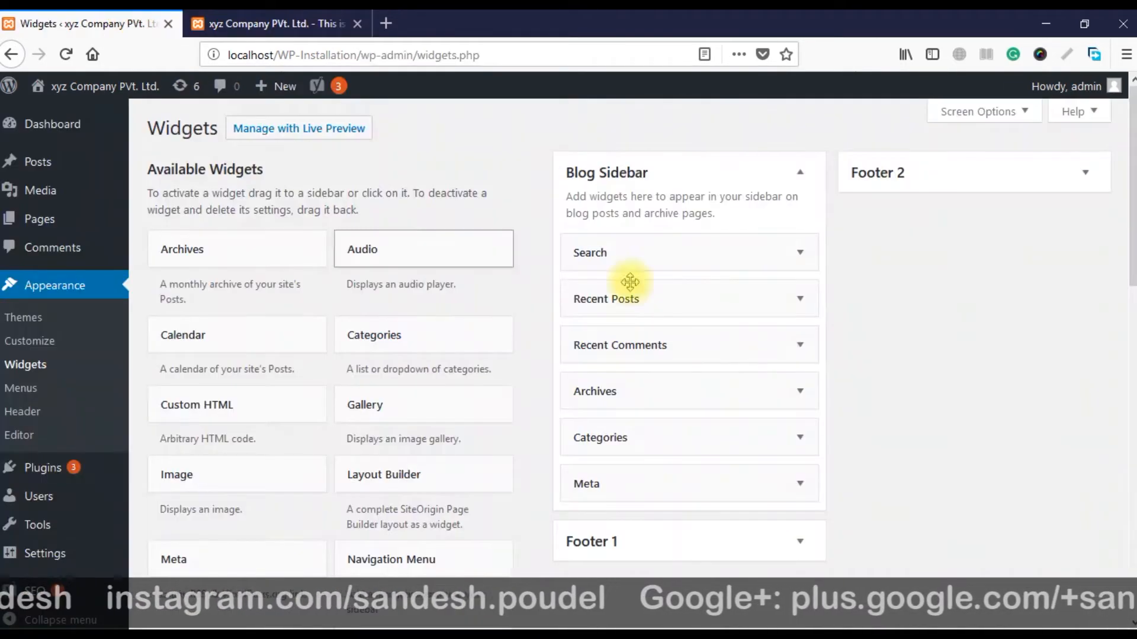
pyautogui.click(800, 254)
pyautogui.click(585, 345)
pyautogui.click(269, 24)
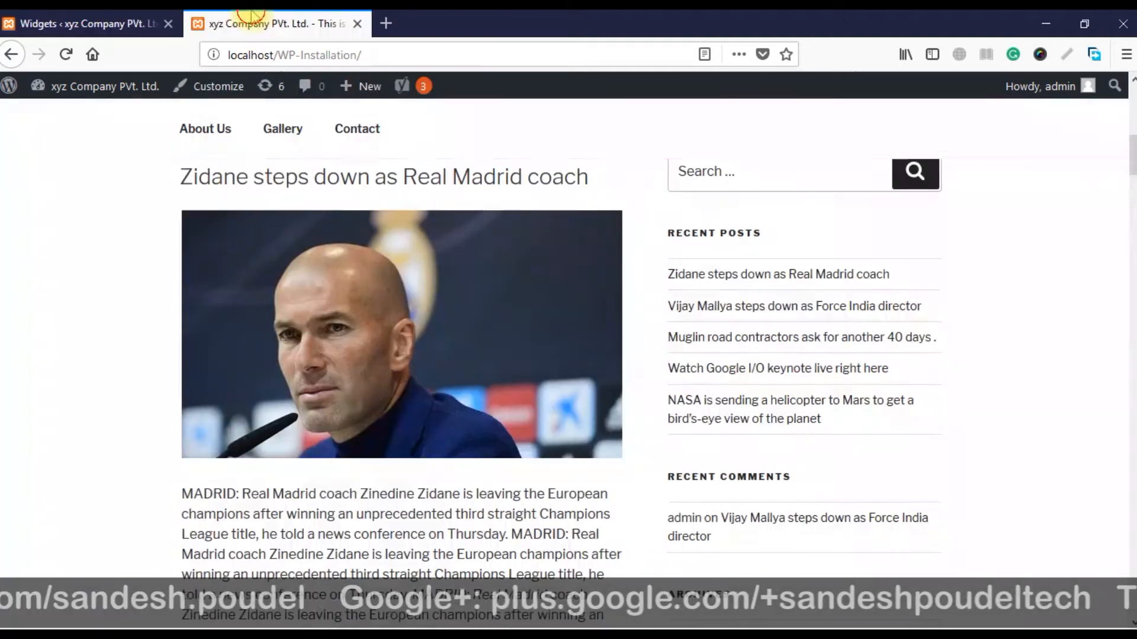
pyautogui.click(449, 56)
pyautogui.press('Return')
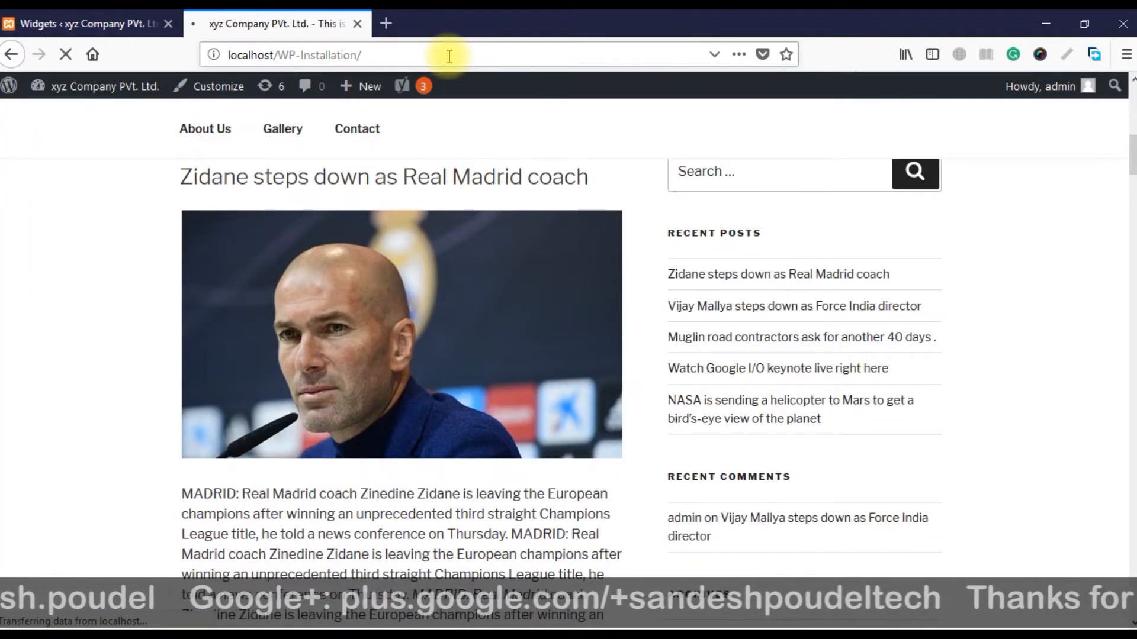
pyautogui.scroll(-5, 701, 308)
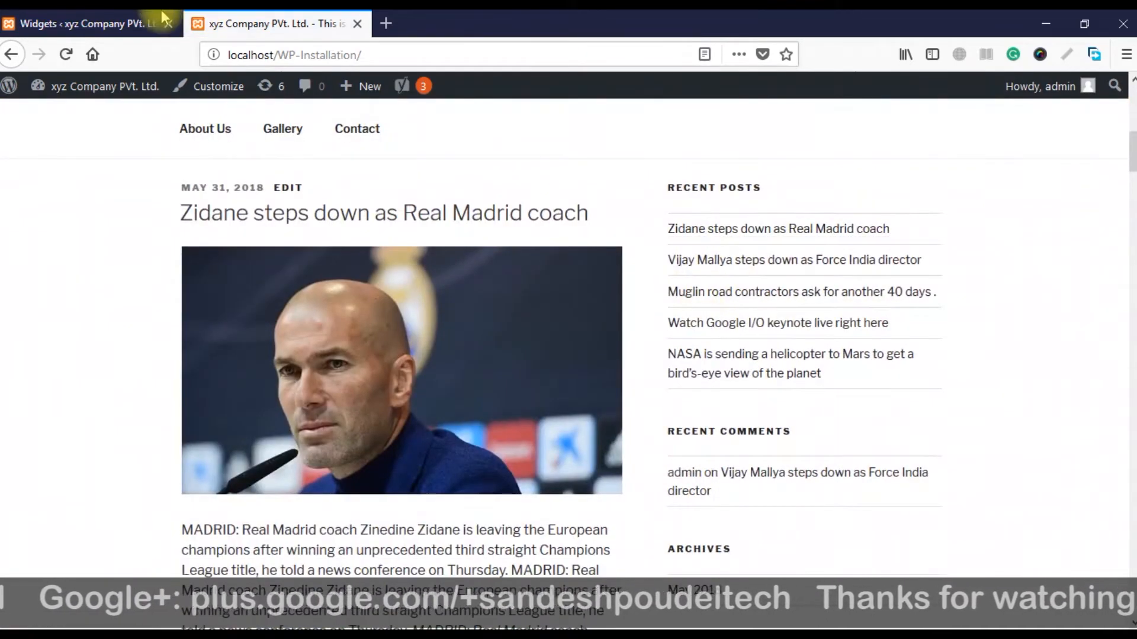
# Delete the Recent Posts and Recent Comments widgets from the Blog Sidebar
pyautogui.click(89, 24)
pyautogui.click(781, 251)
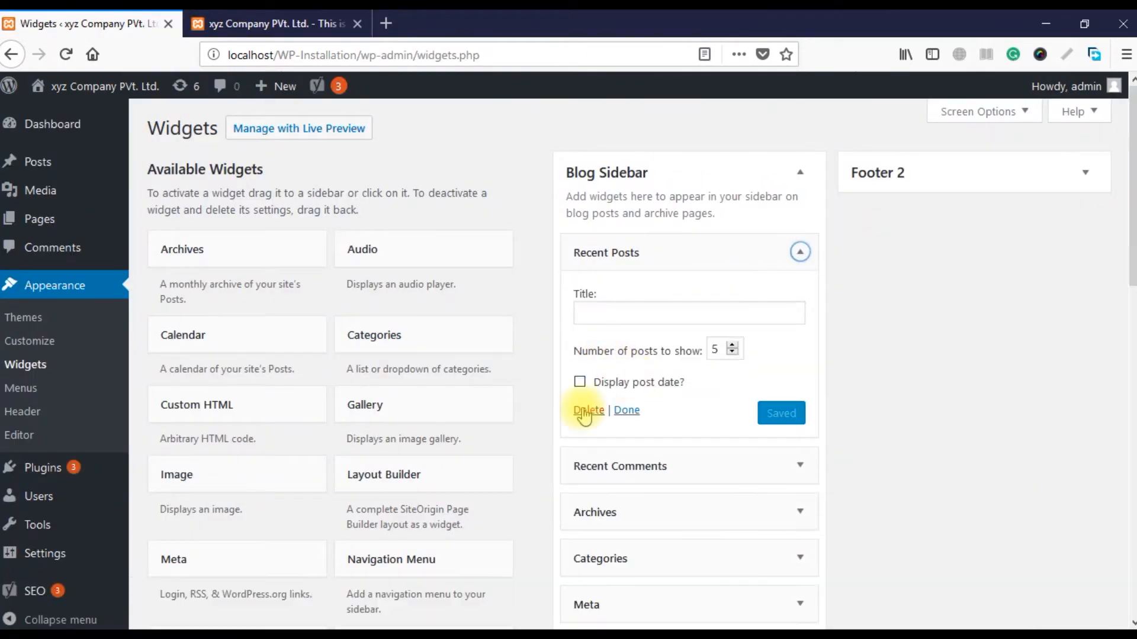
pyautogui.click(587, 411)
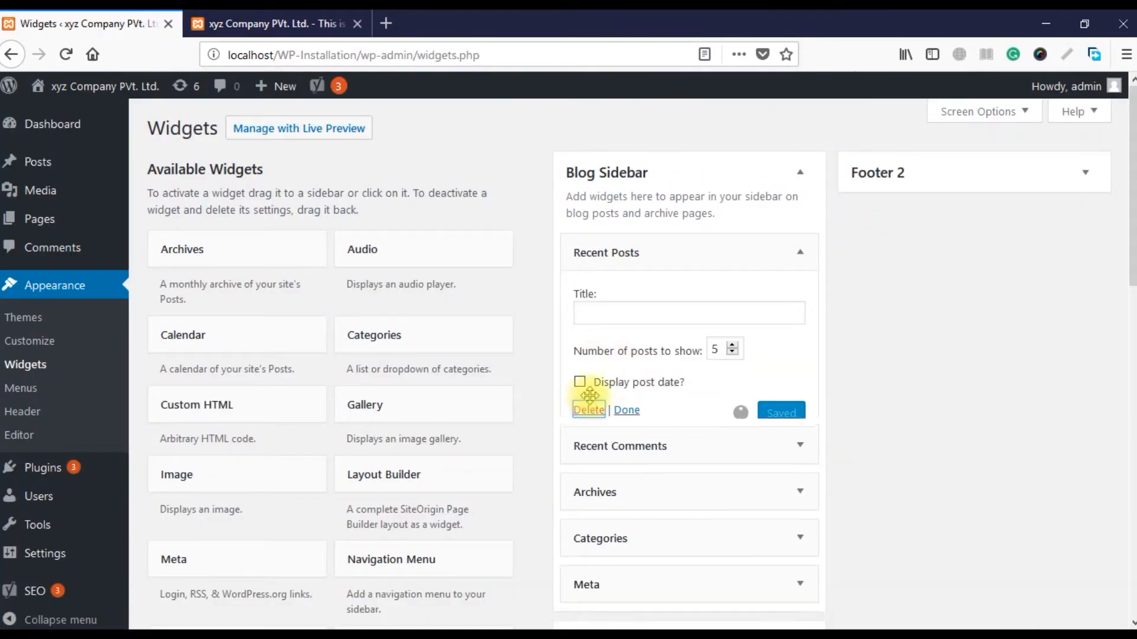
pyautogui.click(799, 253)
pyautogui.click(588, 382)
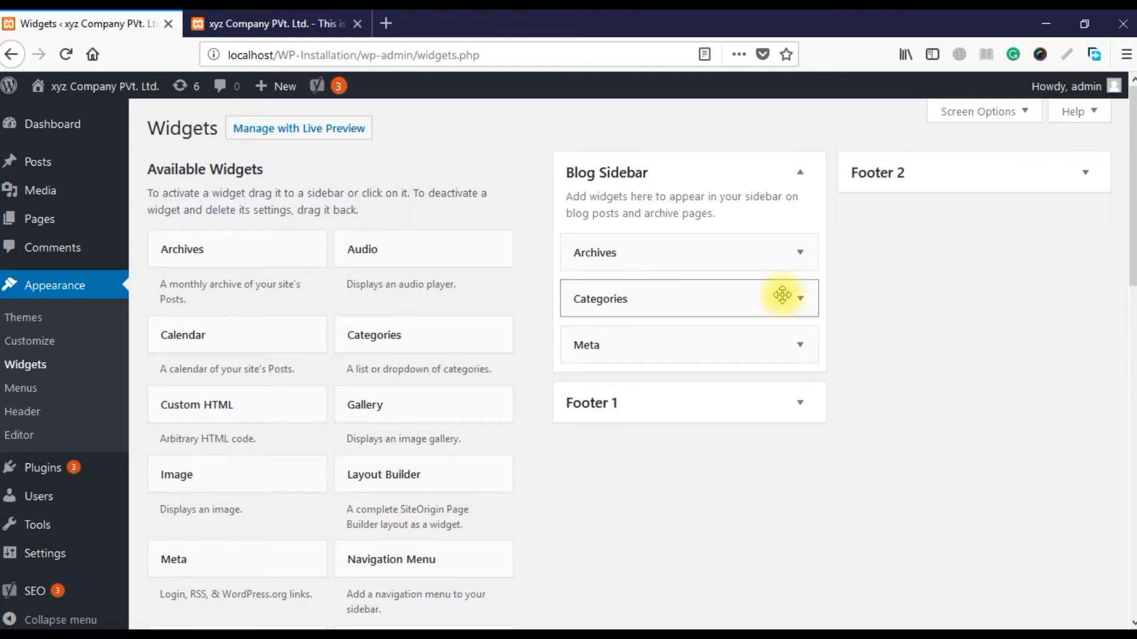
# Delete the Archives, Categories and Meta widgets from the Blog Sidebar
pyautogui.click(795, 258)
pyautogui.click(588, 391)
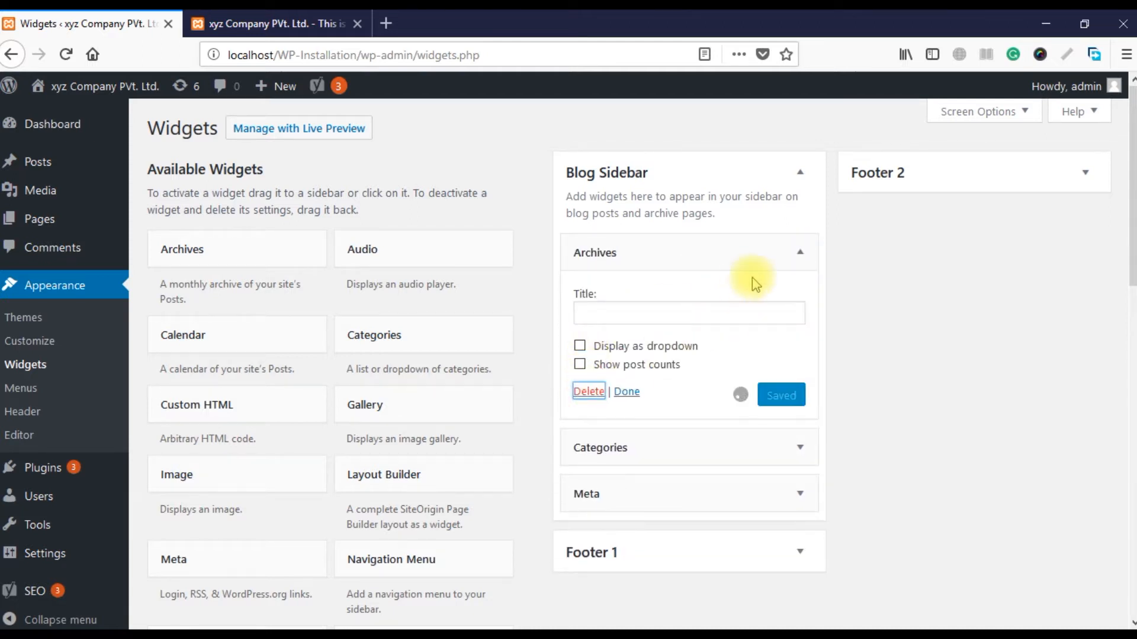
pyautogui.click(800, 251)
pyautogui.click(589, 411)
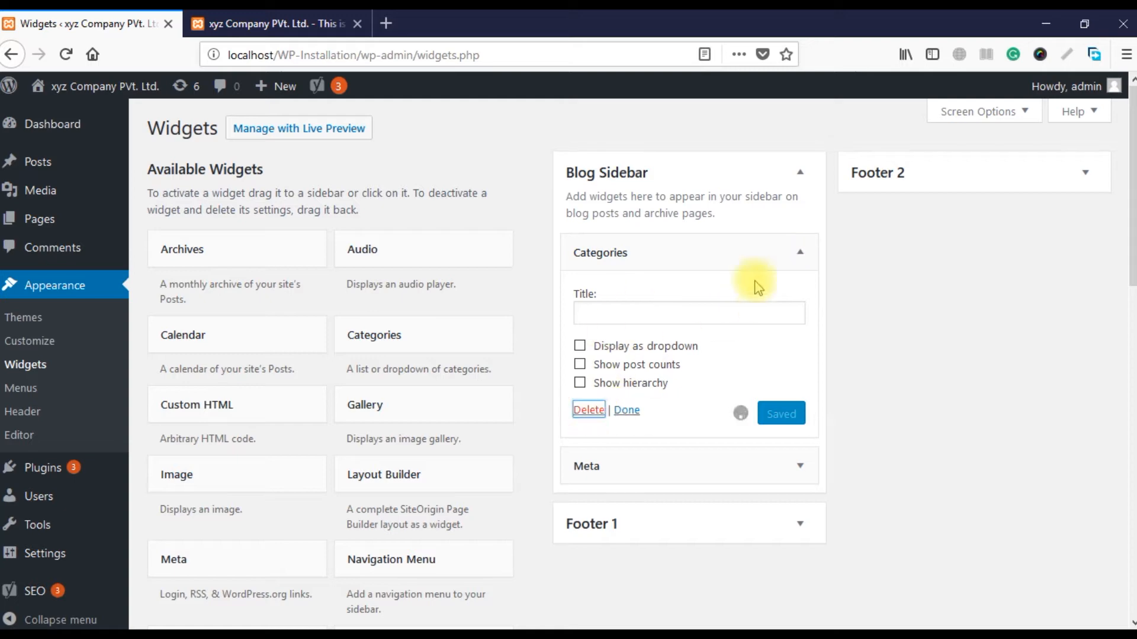
pyautogui.click(800, 252)
pyautogui.click(589, 346)
# Reload the site's home page and examine how the posts are laid out with the Blog Sidebar emptied
pyautogui.click(275, 24)
pyautogui.click(398, 53)
pyautogui.press('Return')
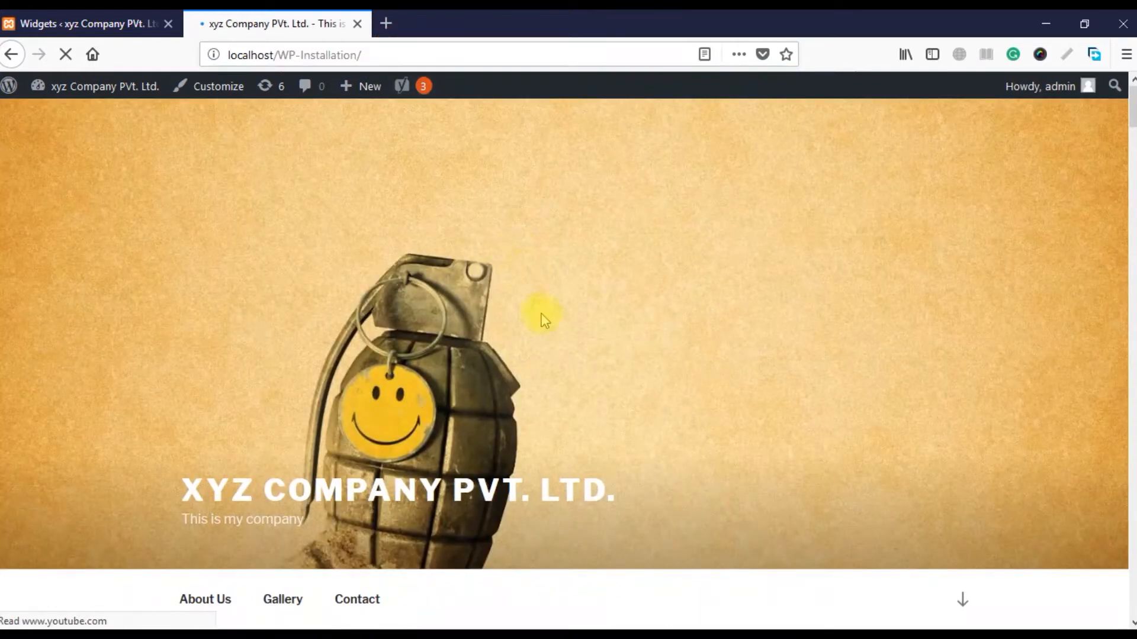
pyautogui.scroll(-3, 518, 336)
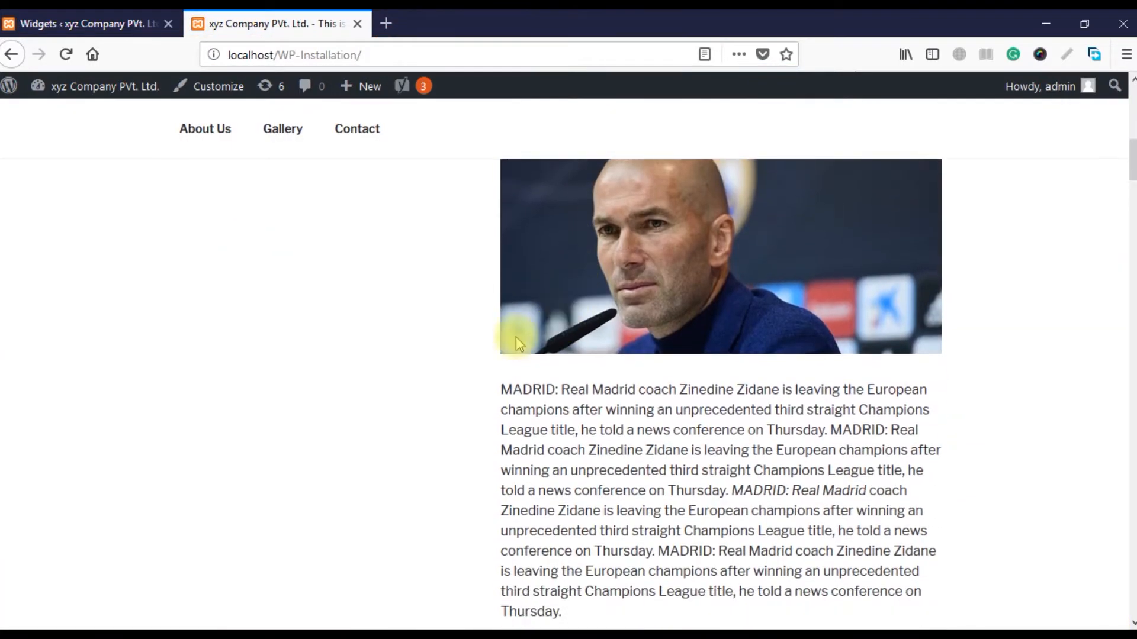
pyautogui.scroll(7, 562, 408)
pyautogui.scroll(-5, 668, 432)
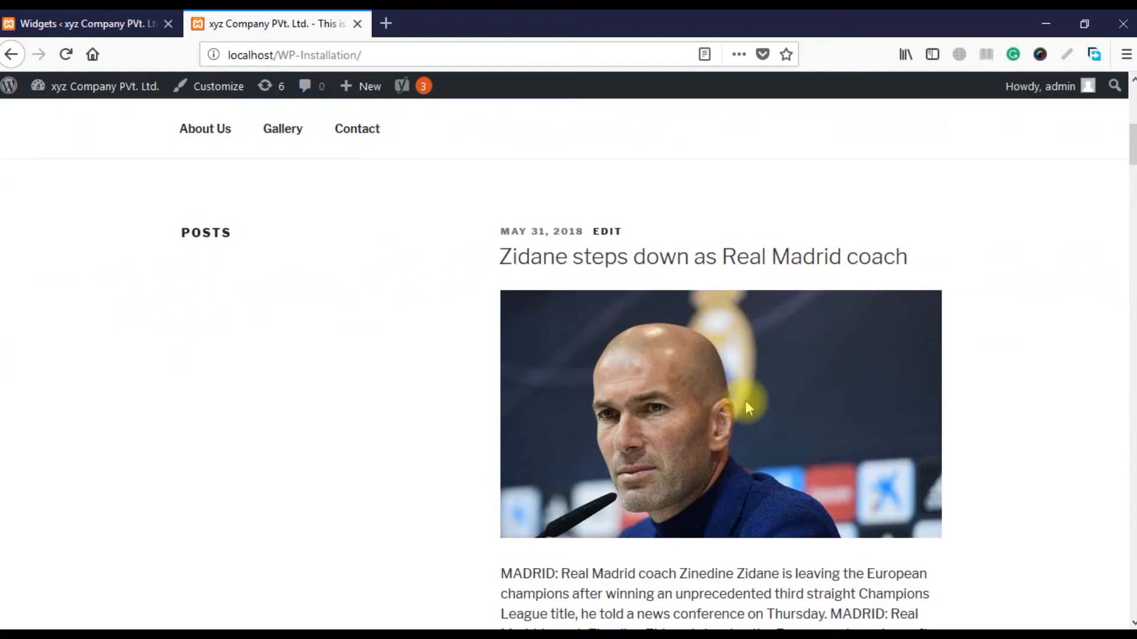
pyautogui.scroll(-3, 747, 407)
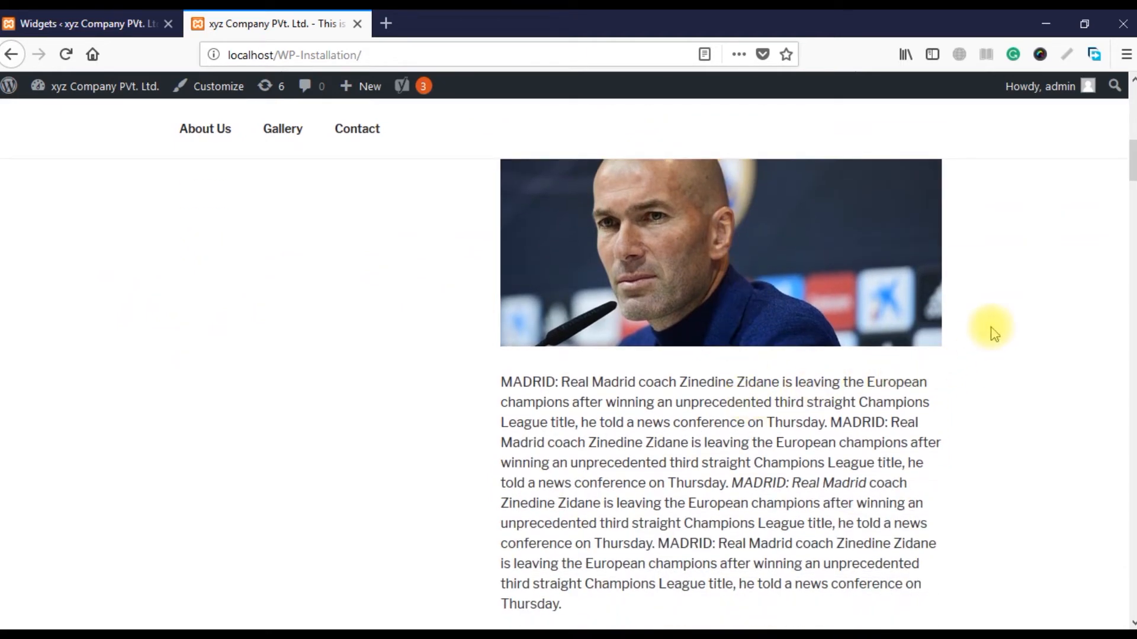
pyautogui.scroll(4, 995, 335)
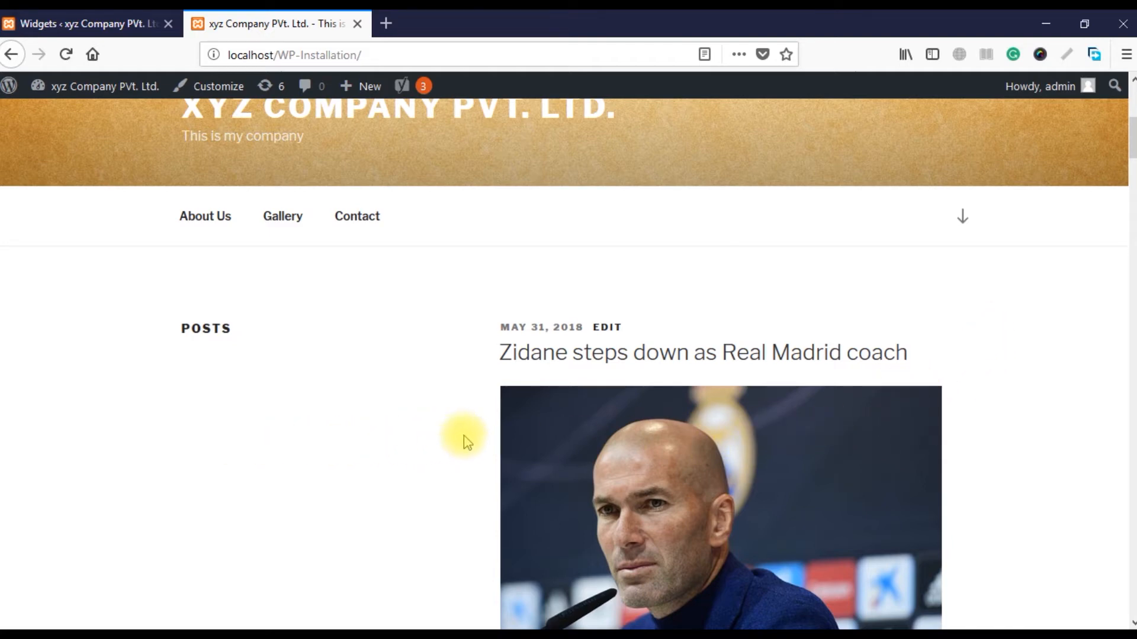
# Compare the emptied Blog Sidebar with the home page and examine how the posts are laid out
pyautogui.click(65, 24)
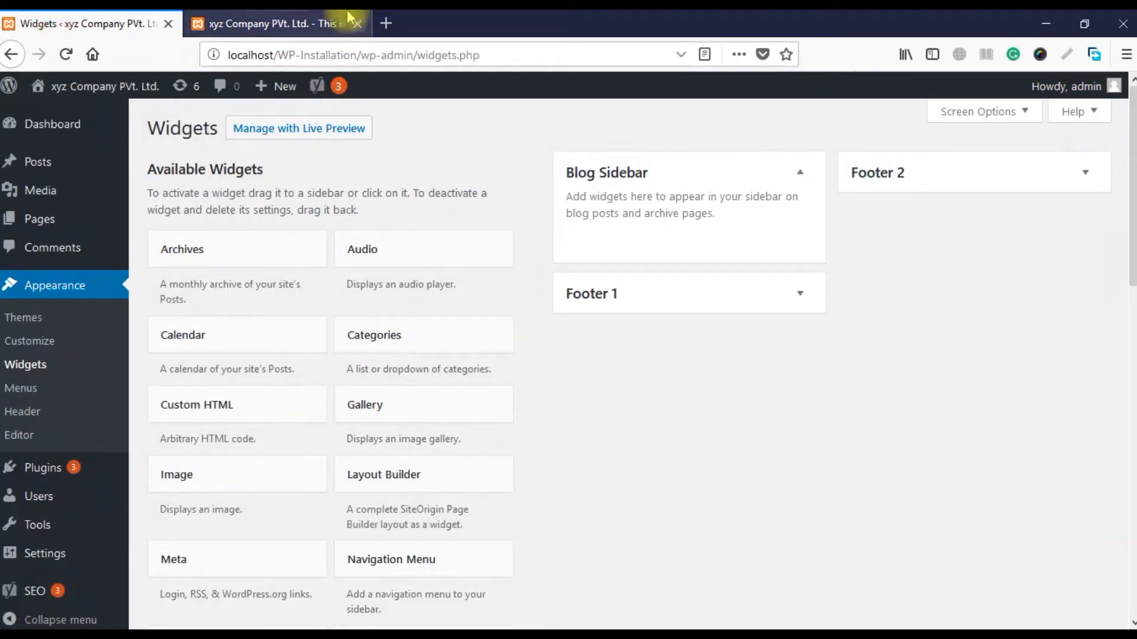
pyautogui.click(272, 23)
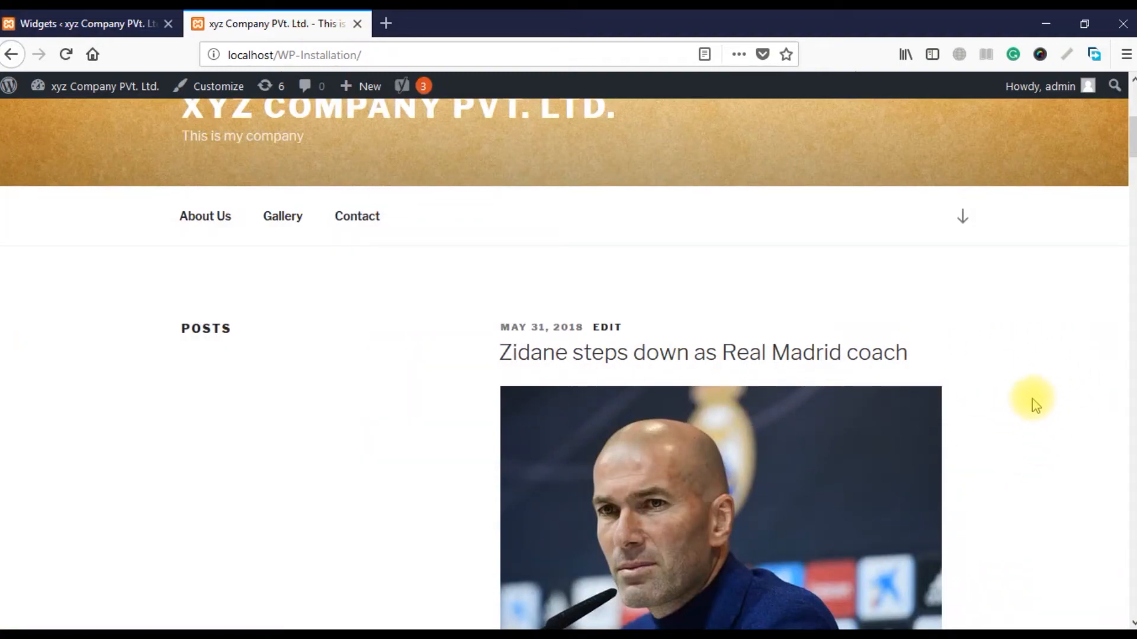
pyautogui.scroll(-5, 1030, 399)
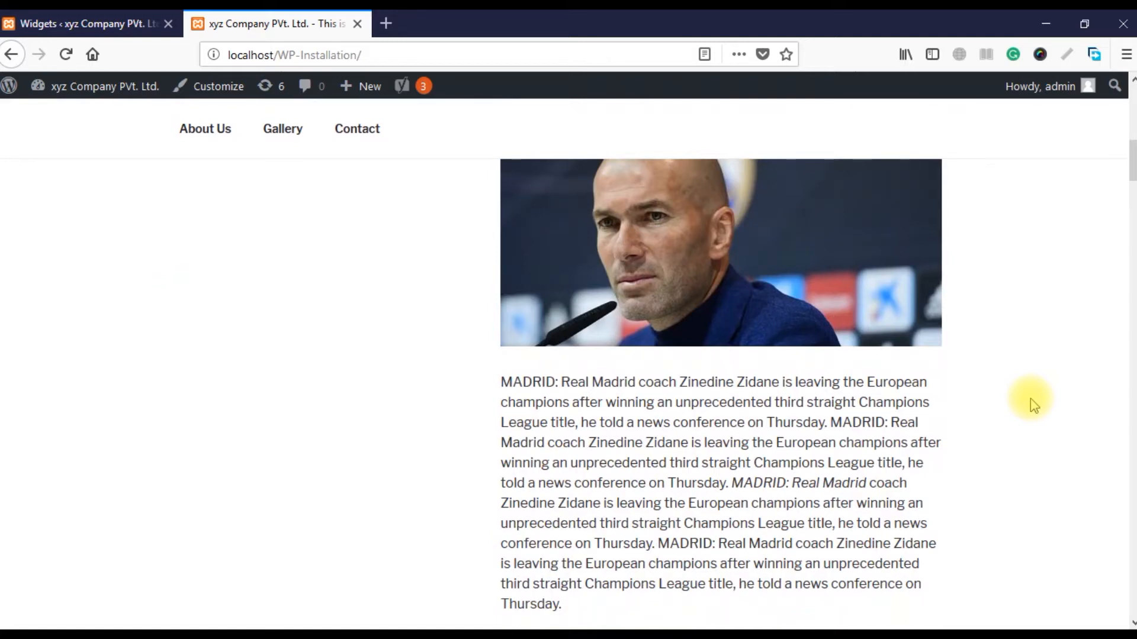
pyautogui.scroll(10, 691, 423)
pyautogui.scroll(-5, 691, 424)
# Look through the available widgets and add the Calendar widget to the Blog Sidebar
pyautogui.click(88, 24)
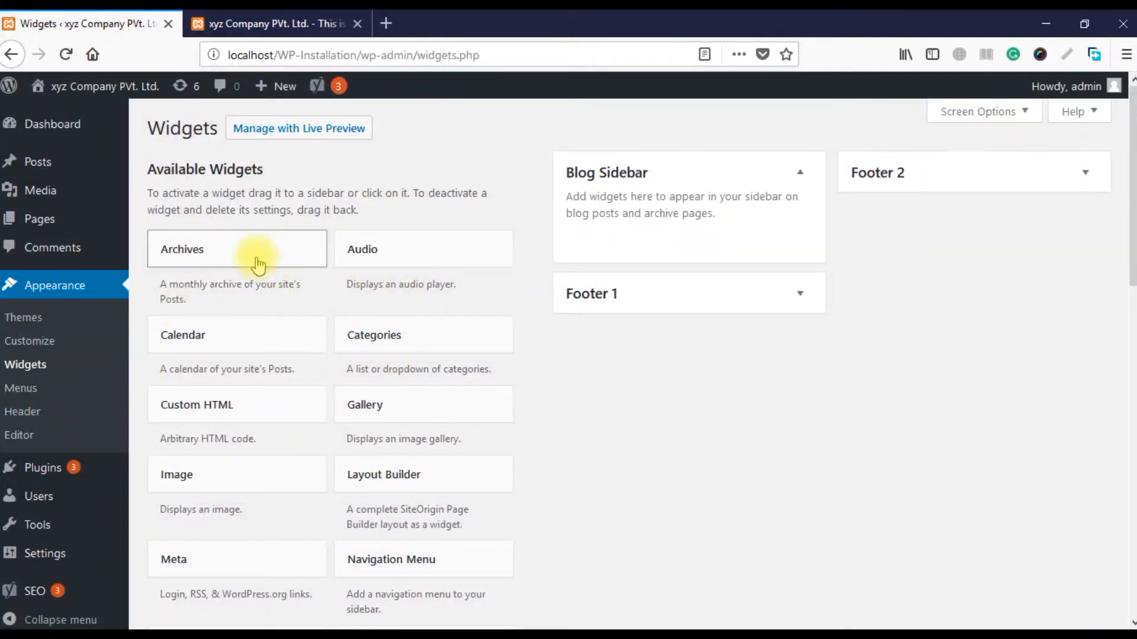
pyautogui.scroll(-5, 330, 431)
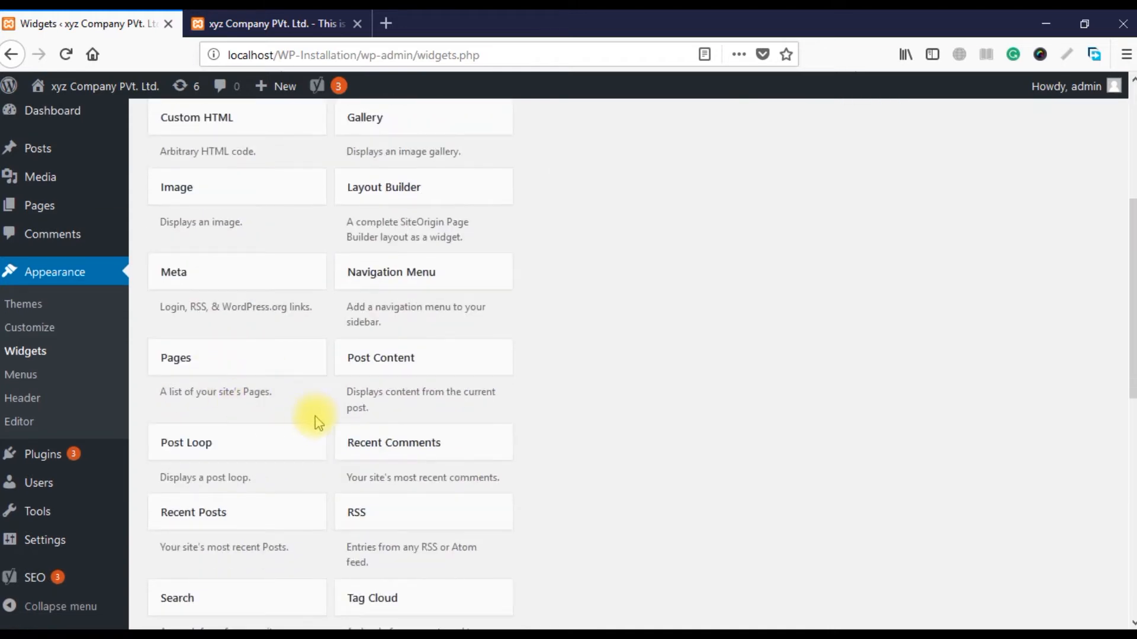
pyautogui.scroll(-3, 268, 501)
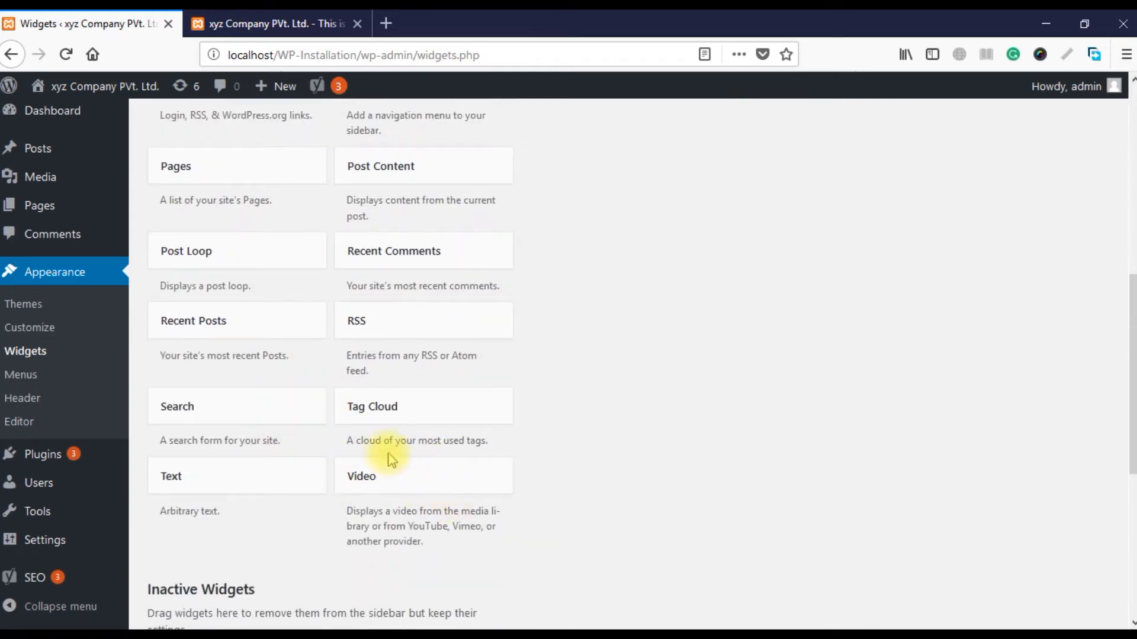
pyautogui.scroll(3, 388, 459)
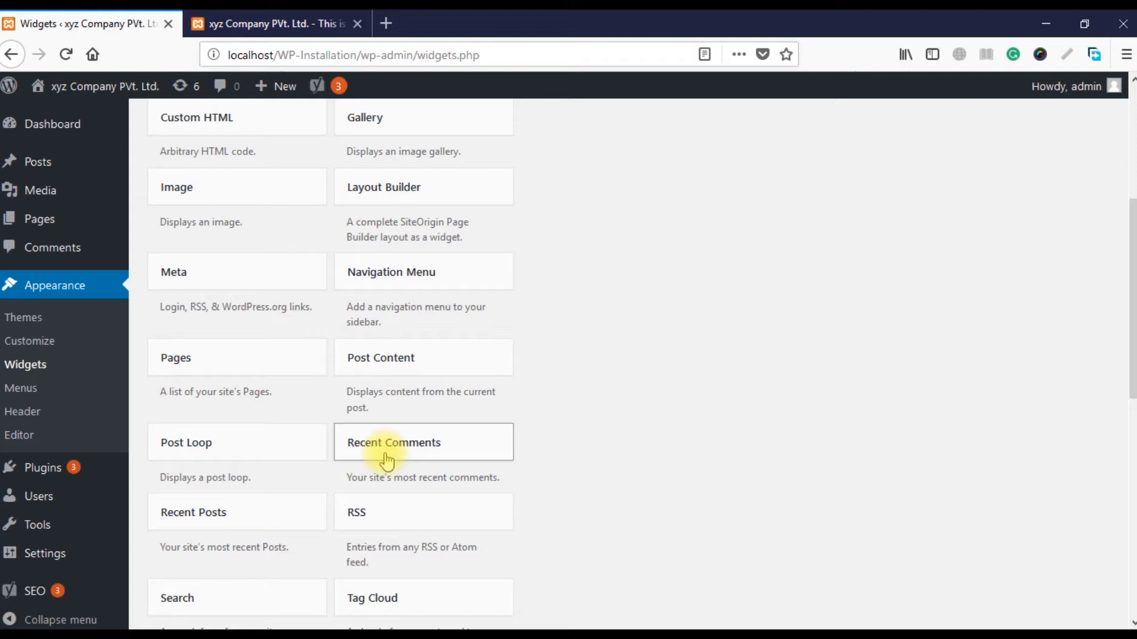
pyautogui.scroll(3, 386, 461)
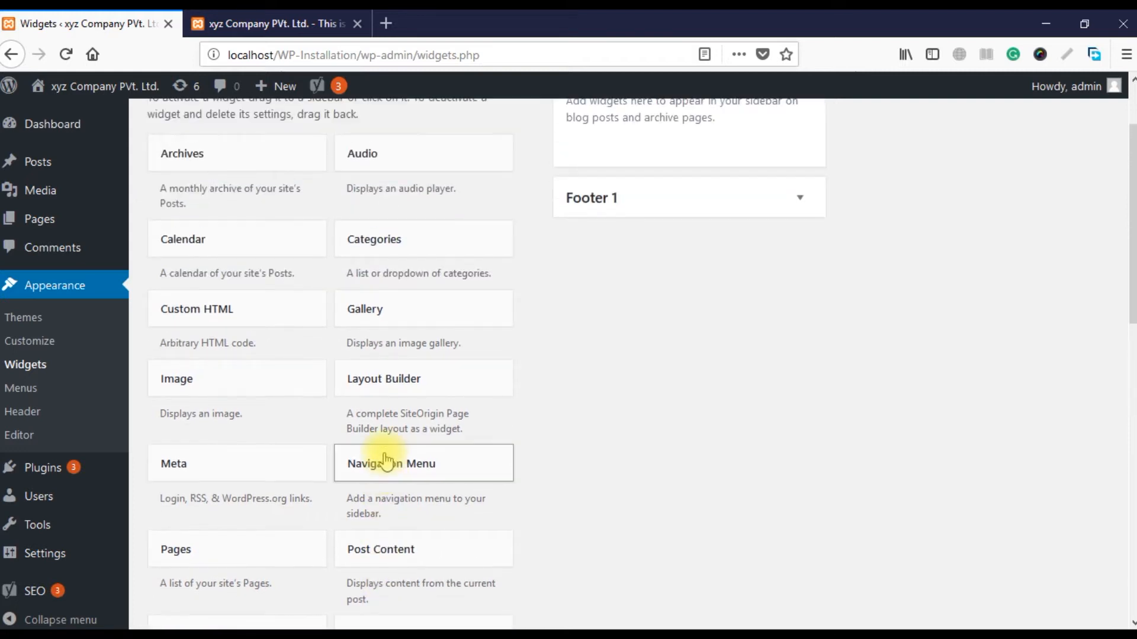
pyautogui.click(278, 248)
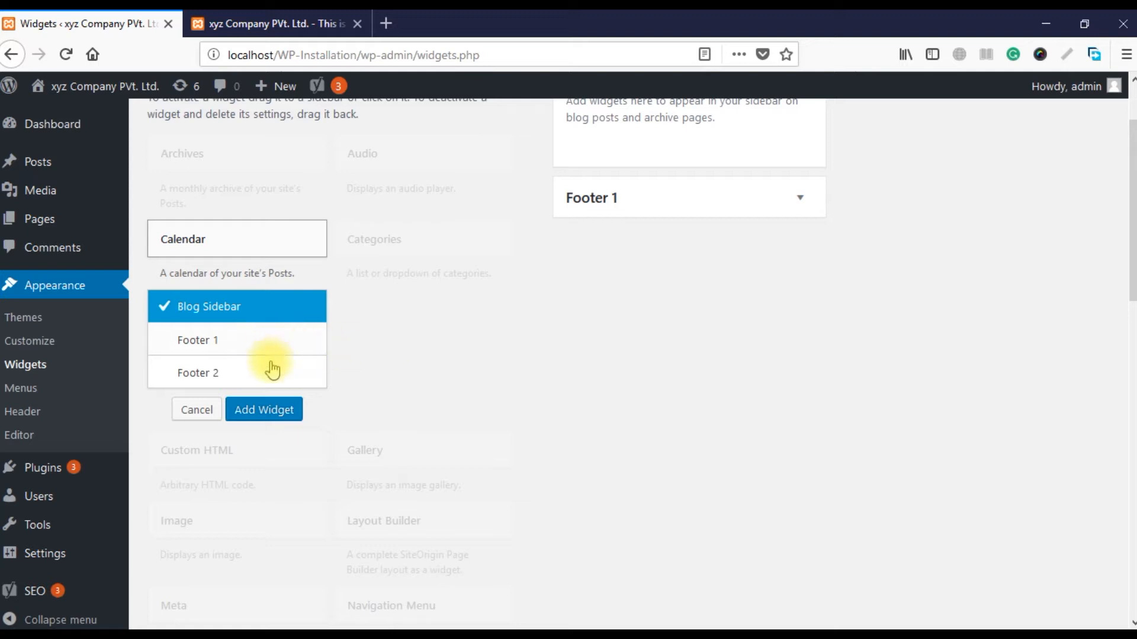
pyautogui.click(269, 409)
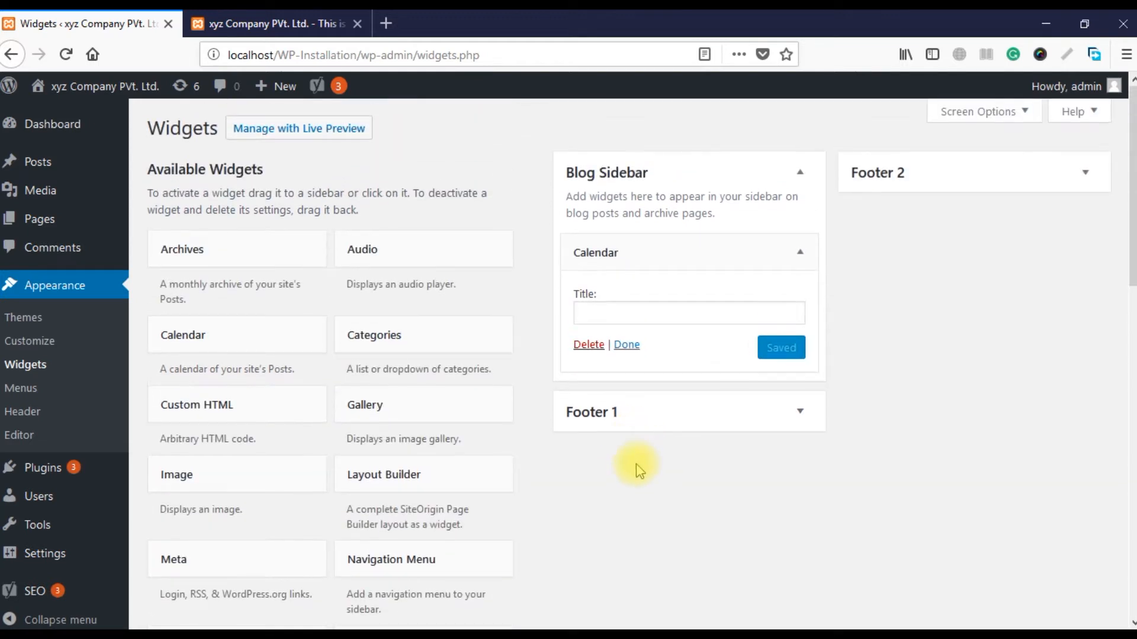
# Title the Calendar widget "My Calendar" and save it
pyautogui.click(637, 314)
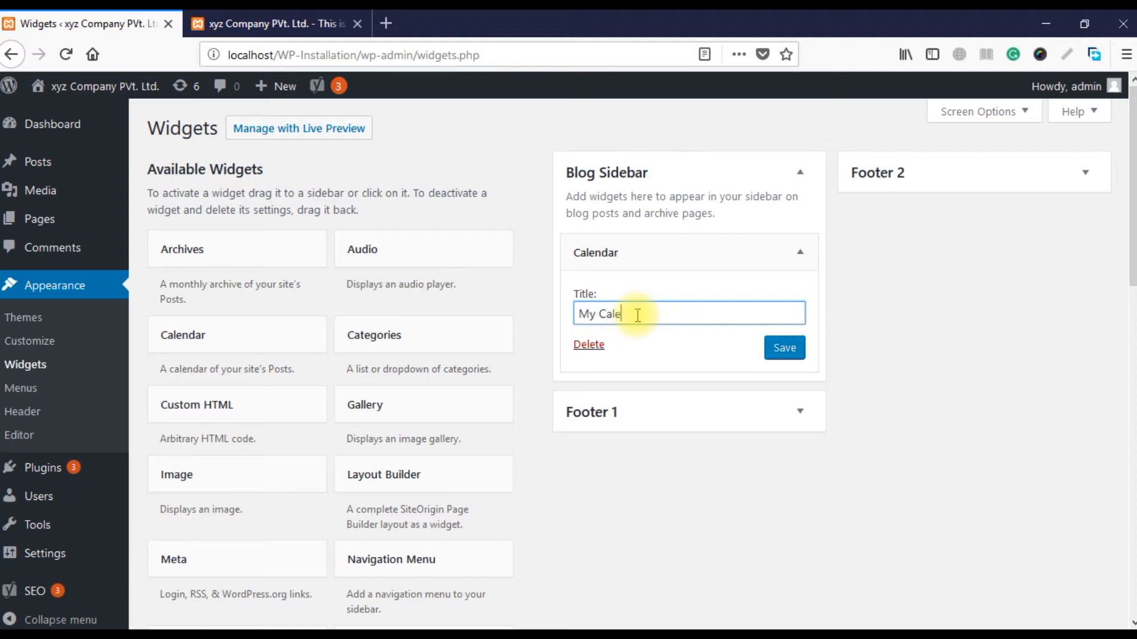
pyautogui.write('My Calendar')
pyautogui.click(784, 348)
# Reload the site's home page and check the Calendar widget in its sidebar
pyautogui.click(254, 23)
pyautogui.click(503, 55)
pyautogui.press('Return')
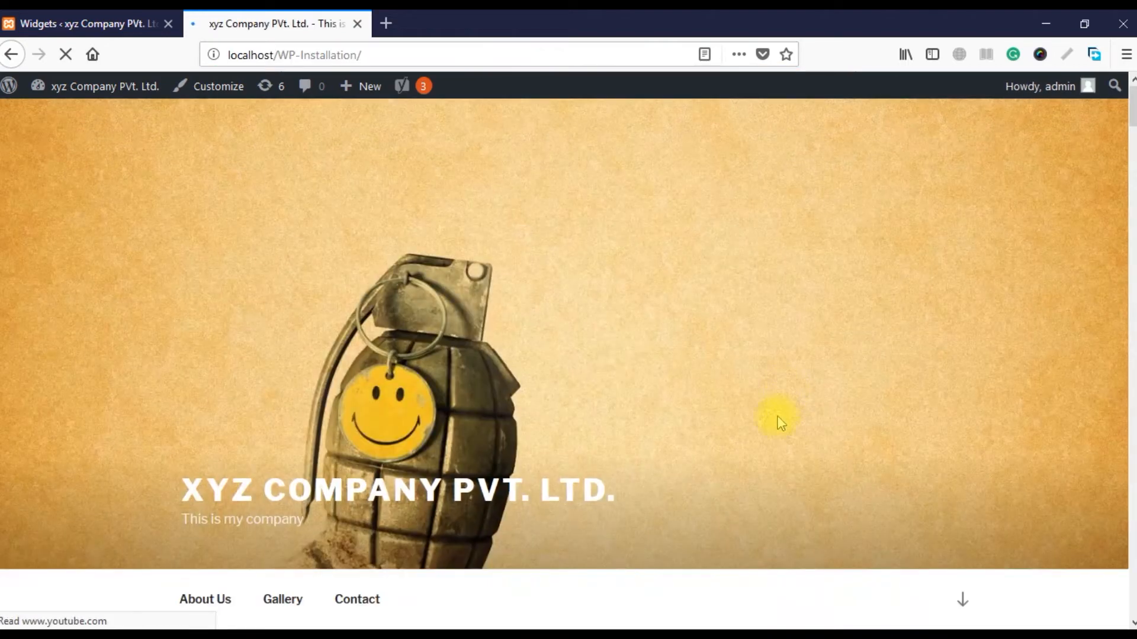
pyautogui.scroll(-2, 779, 421)
# Collapse the Calendar widget's settings and add the Navigation Menu widget to the Blog Sidebar
pyautogui.hotkey('ctrl', 'Tab')
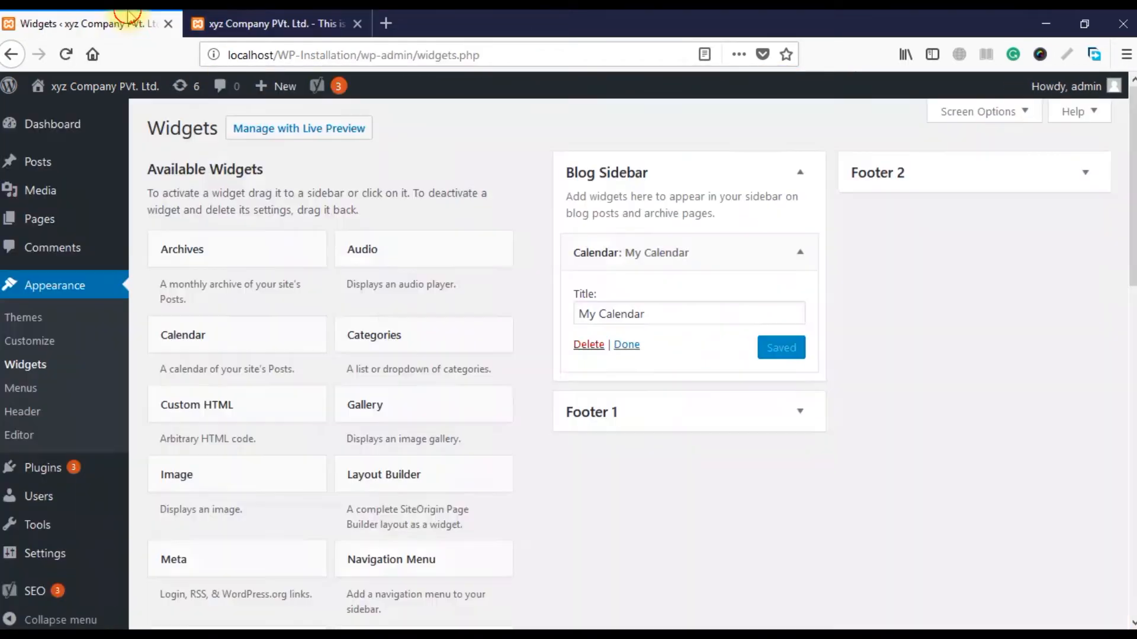
pyautogui.click(626, 344)
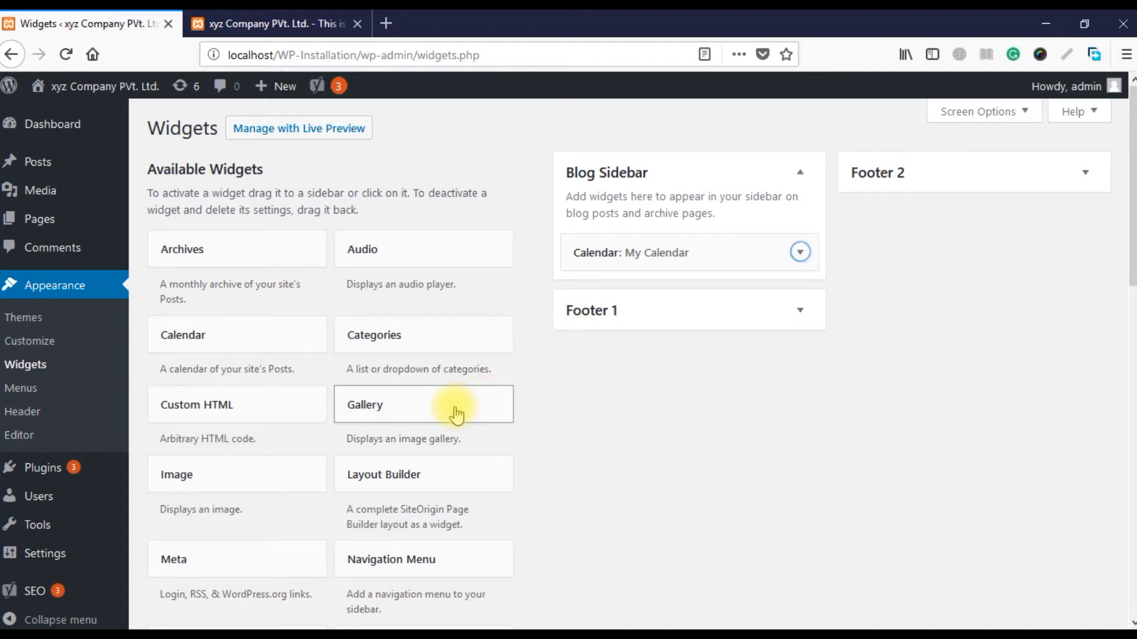
pyautogui.scroll(-3, 456, 413)
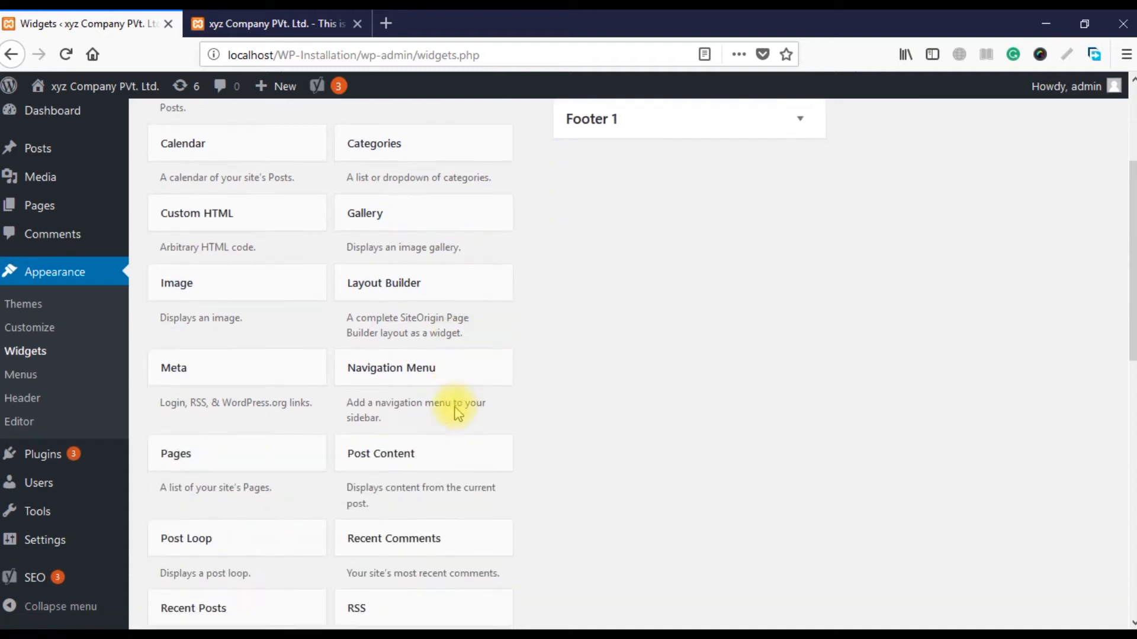
pyautogui.click(409, 371)
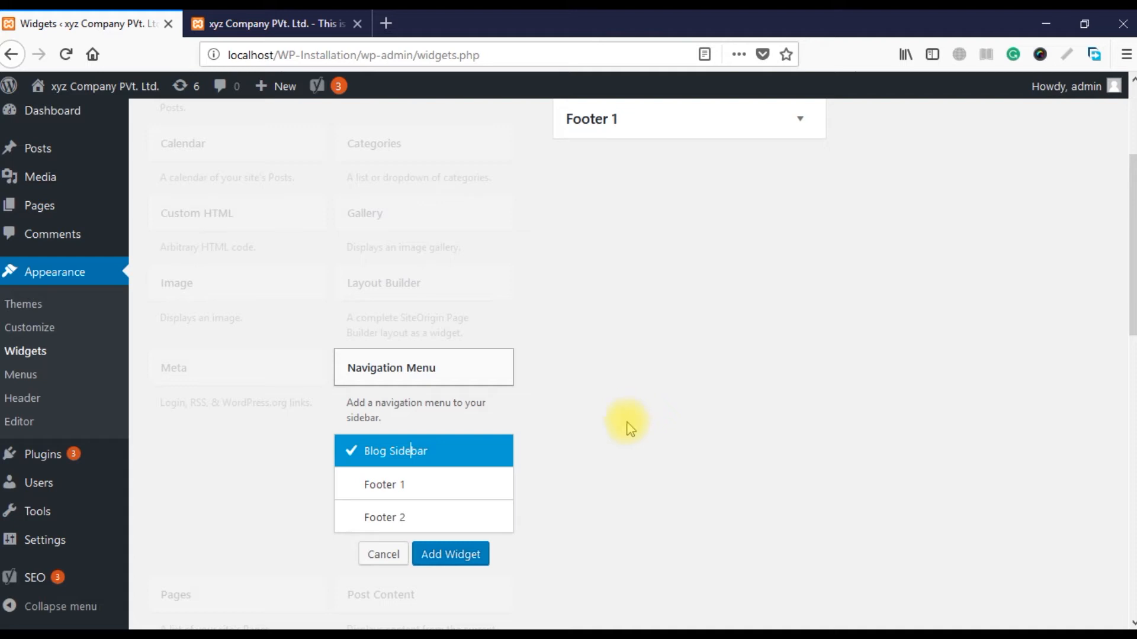
pyautogui.click(464, 551)
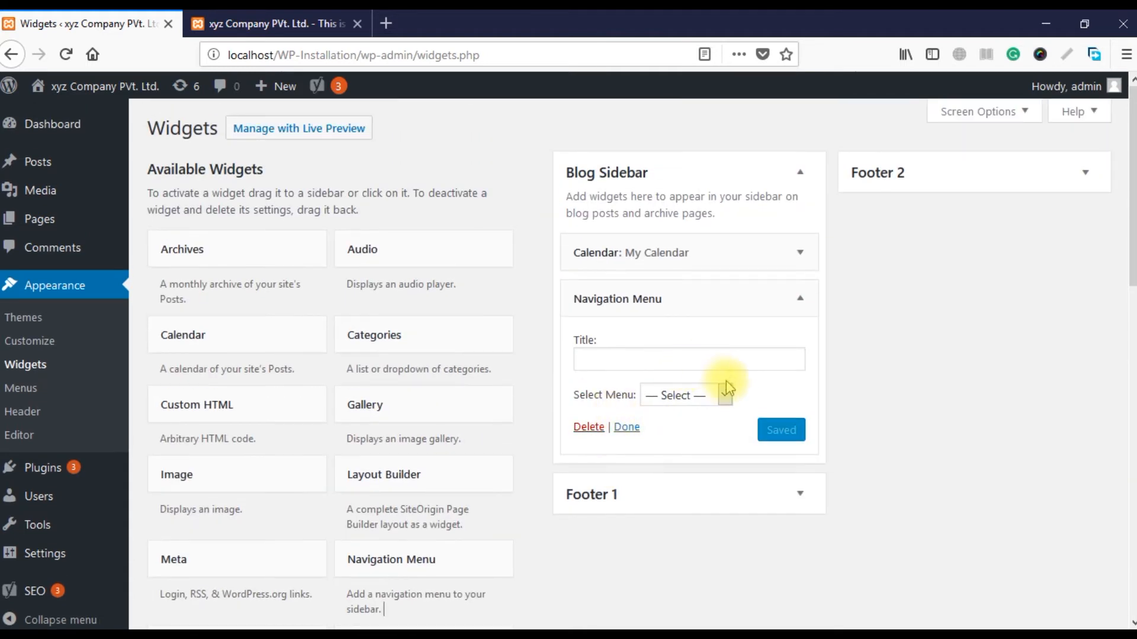
# Set the Navigation Menu widget to show Main Menu, title it "Explore more" and save it
pyautogui.click(723, 396)
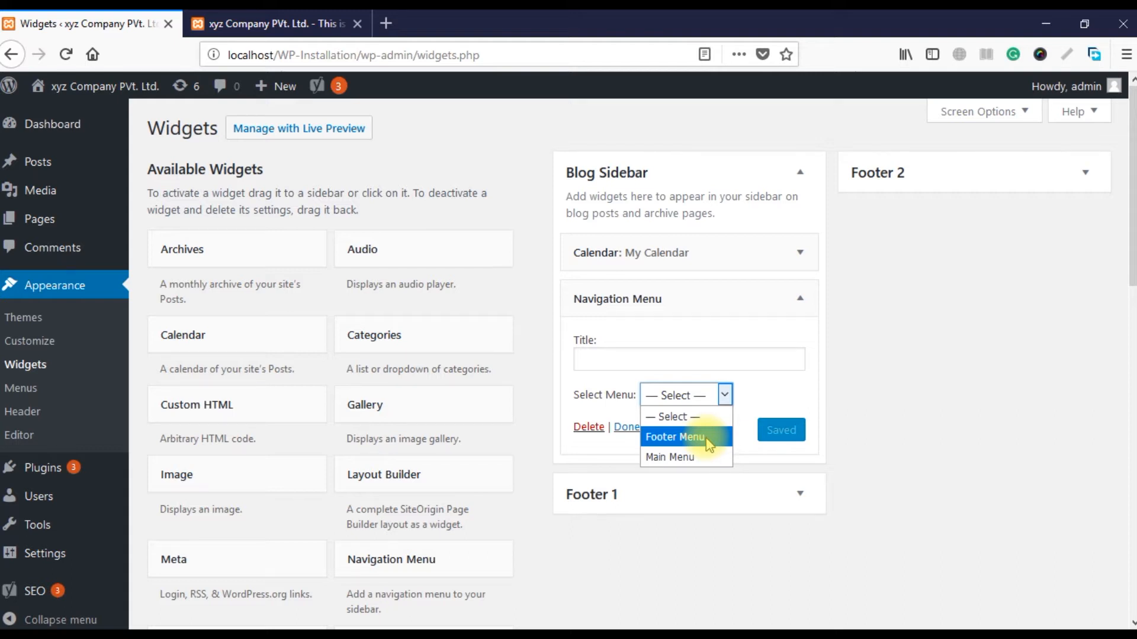
pyautogui.click(675, 437)
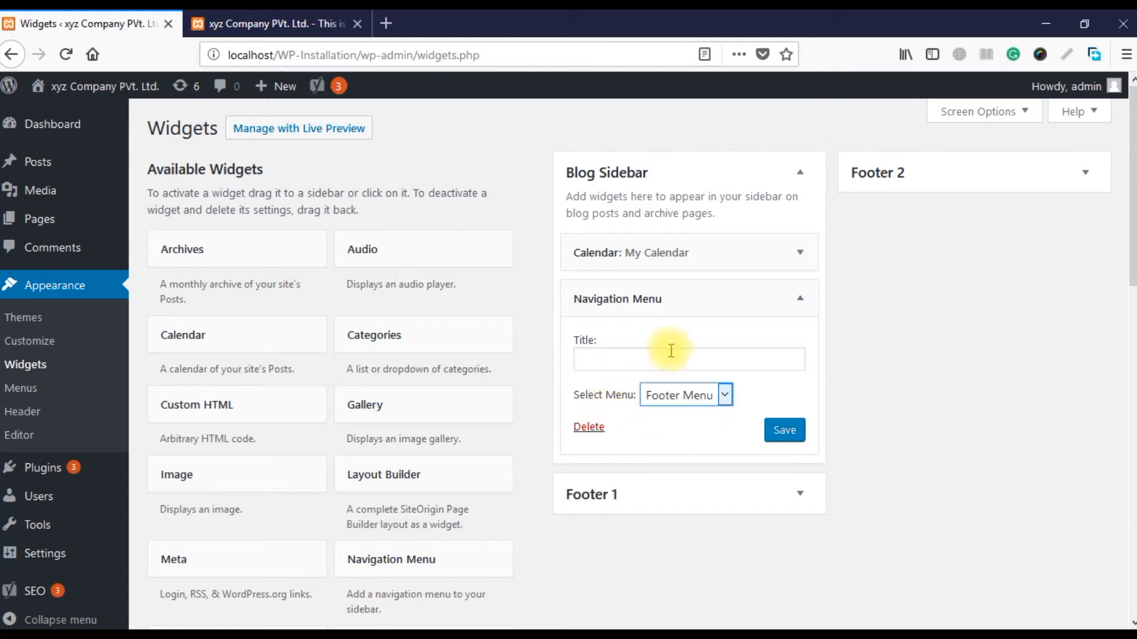
pyautogui.click(690, 396)
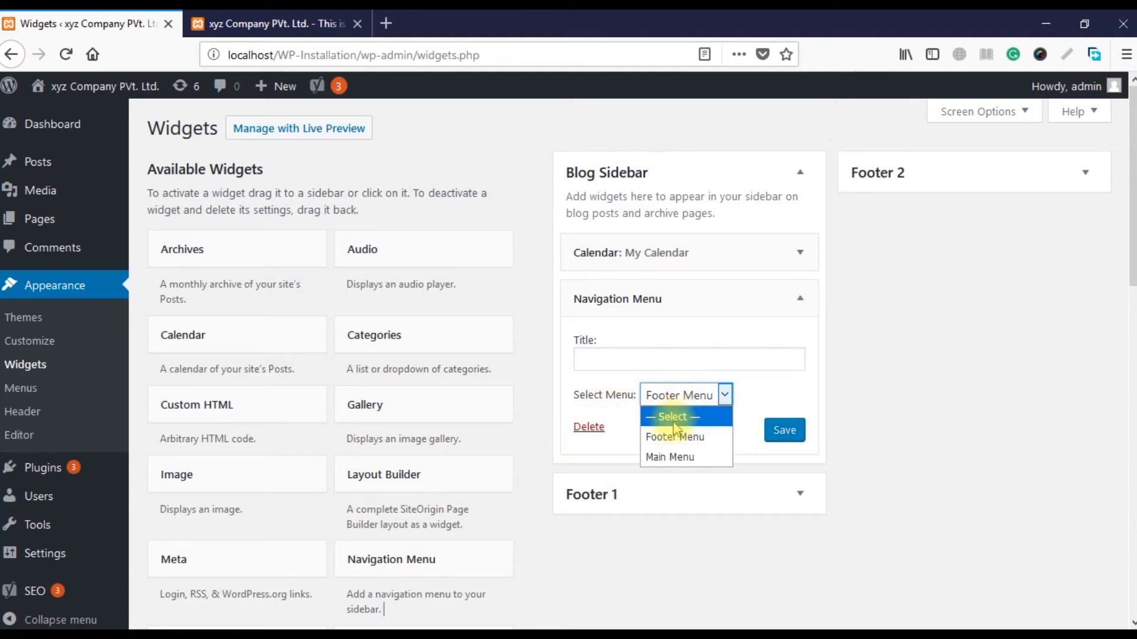
pyautogui.click(676, 457)
pyautogui.click(680, 363)
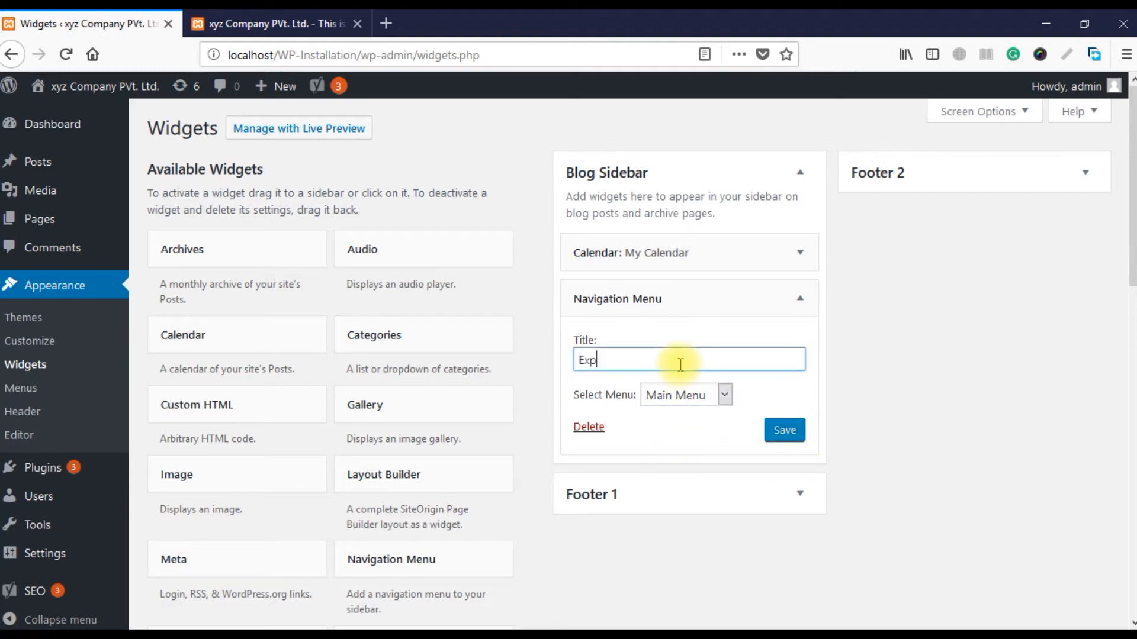
pyautogui.click(783, 430)
# Reload the site's home page and compare the Explore more links in the sidebar with the header menu
pyautogui.click(285, 14)
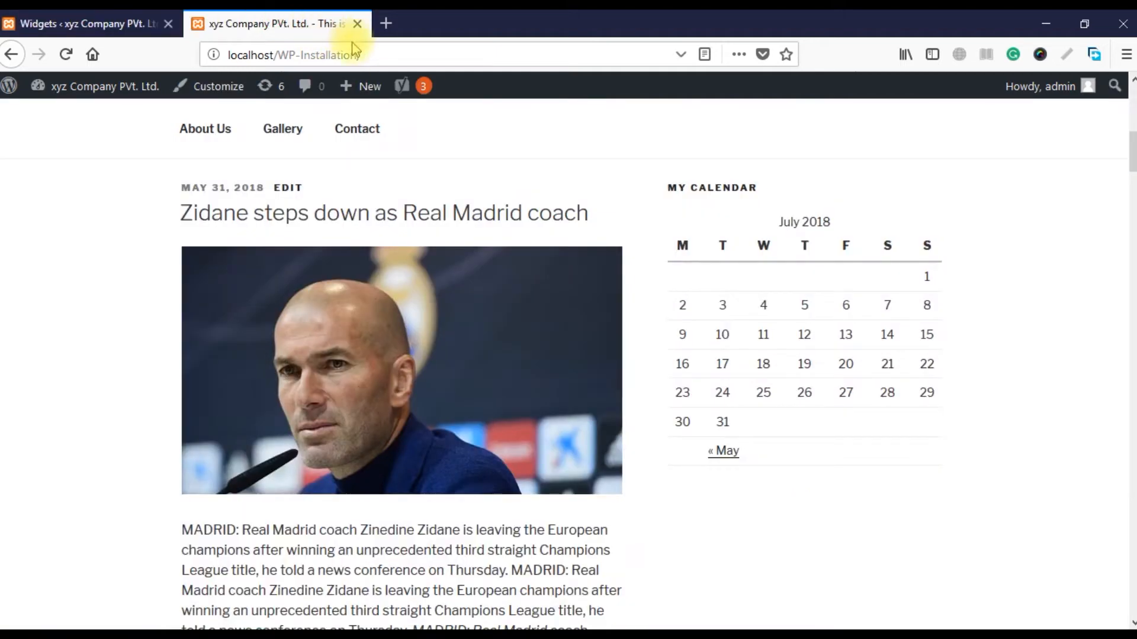
pyautogui.click(373, 53)
pyautogui.press('Return')
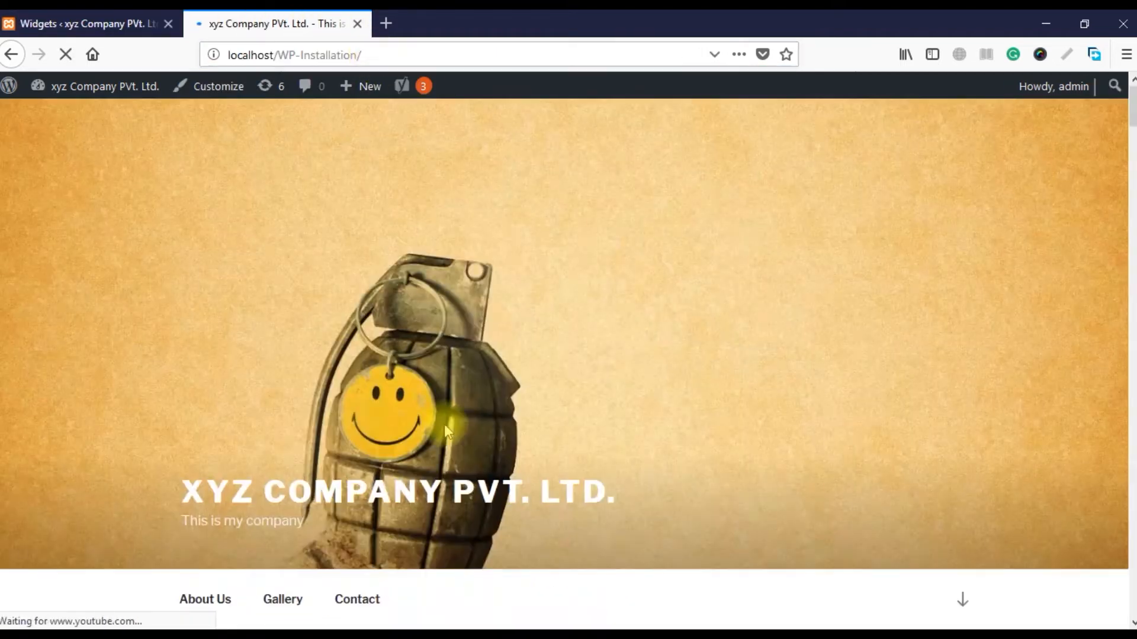
pyautogui.scroll(-10, 533, 363)
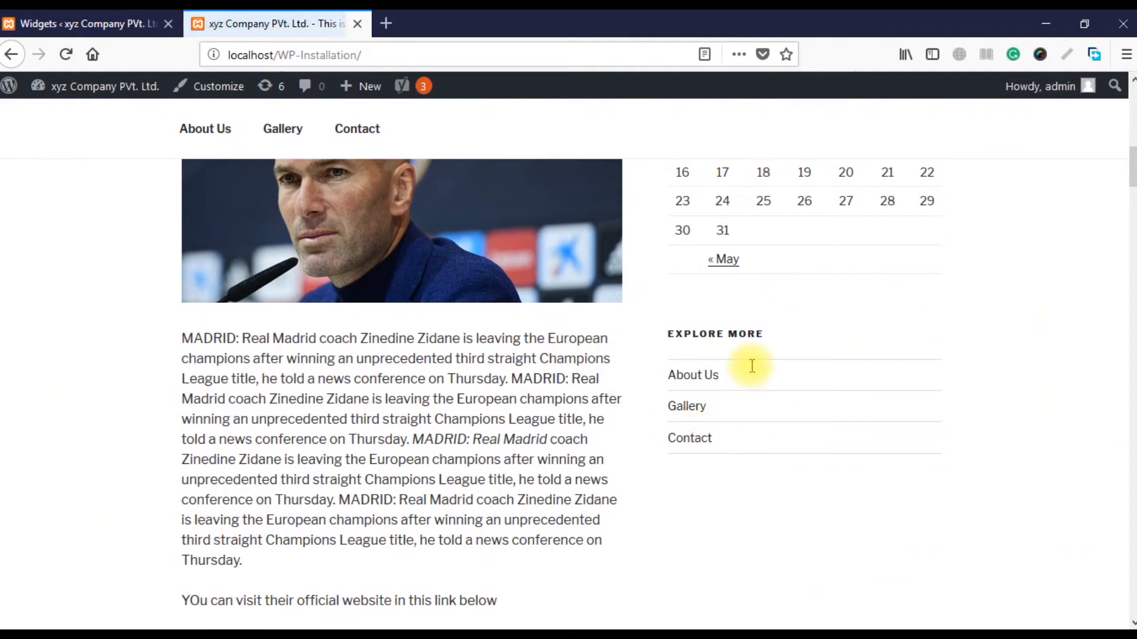
pyautogui.scroll(10, 713, 406)
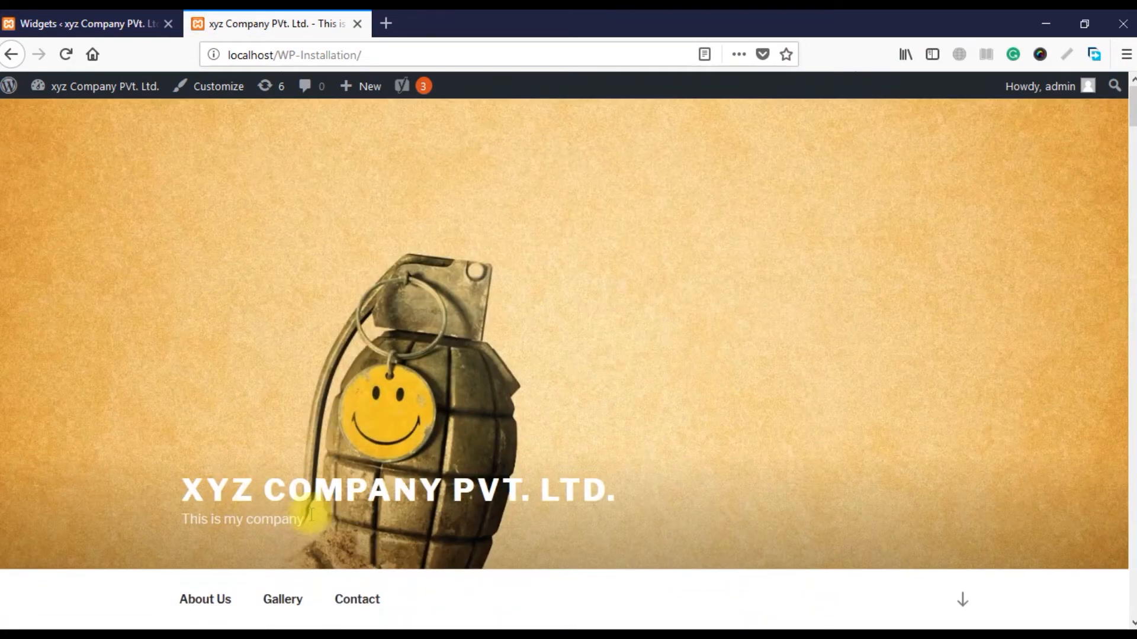
pyautogui.scroll(-5, 311, 515)
pyautogui.scroll(-8, 716, 547)
pyautogui.scroll(5, 698, 279)
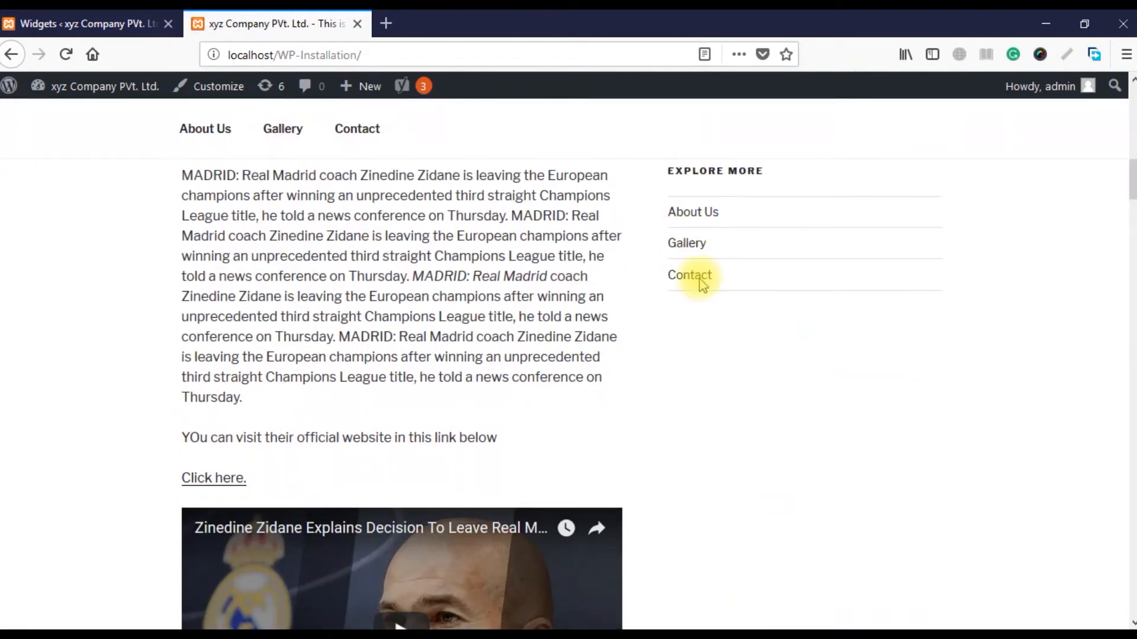
# Collapse the Navigation Menu widget's settings and add a Text widget below it in the Blog Sidebar
pyautogui.click(116, 25)
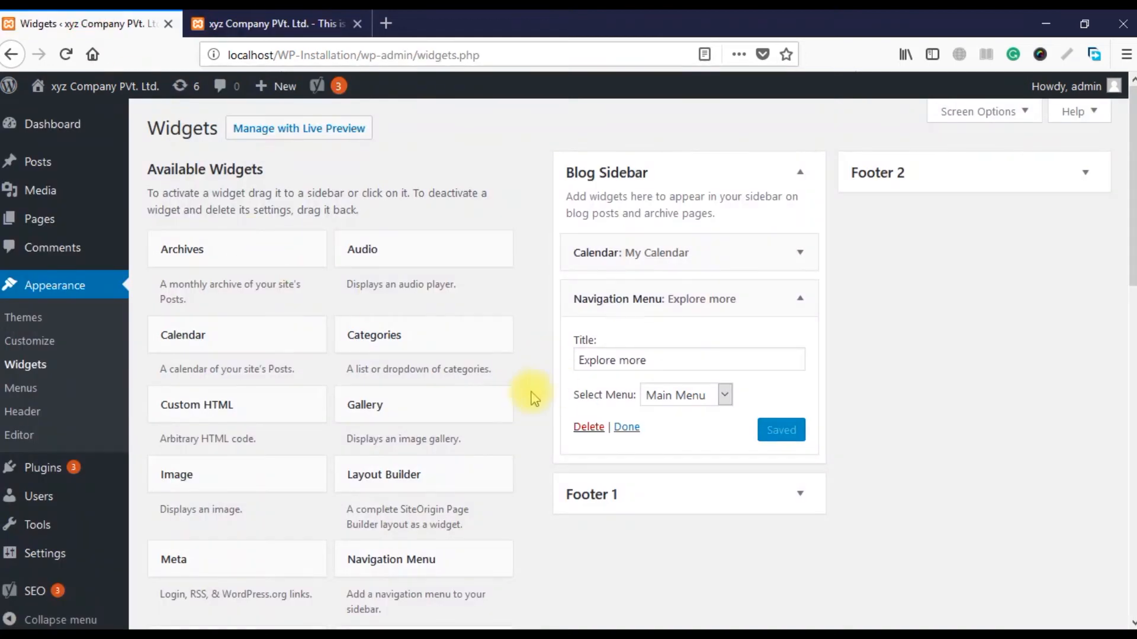
pyautogui.click(627, 427)
pyautogui.scroll(-8, 488, 403)
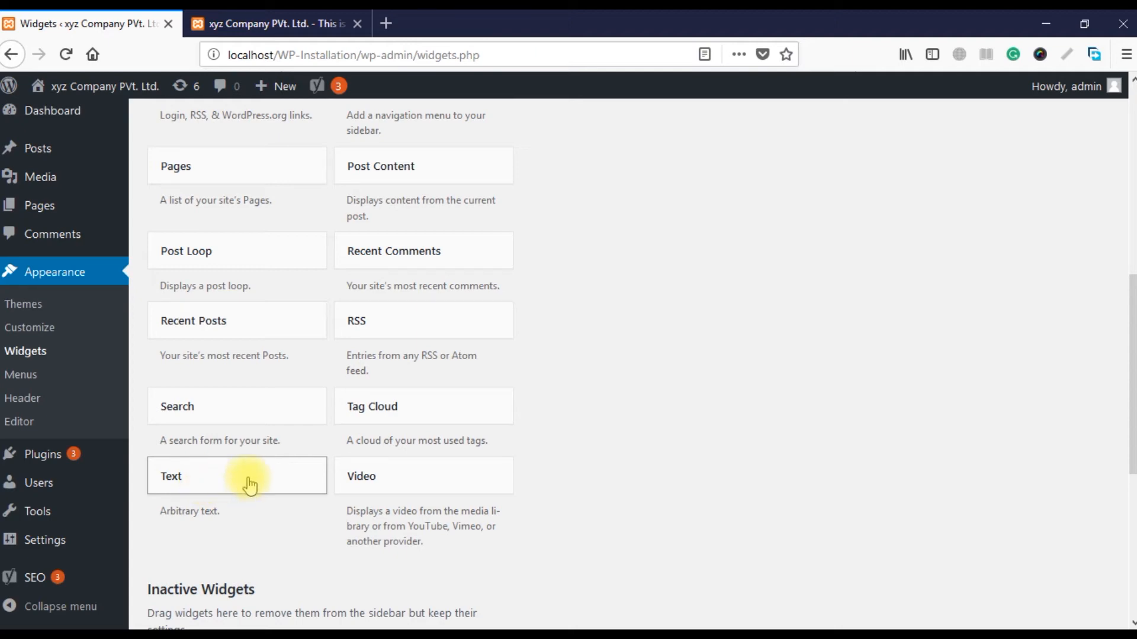
pyautogui.moveTo(249, 485); pyautogui.dragTo(680, 363)
# Title the Text widget "My Ads Area" and switch its content editor to the HTML text mode
pyautogui.click(561, 400)
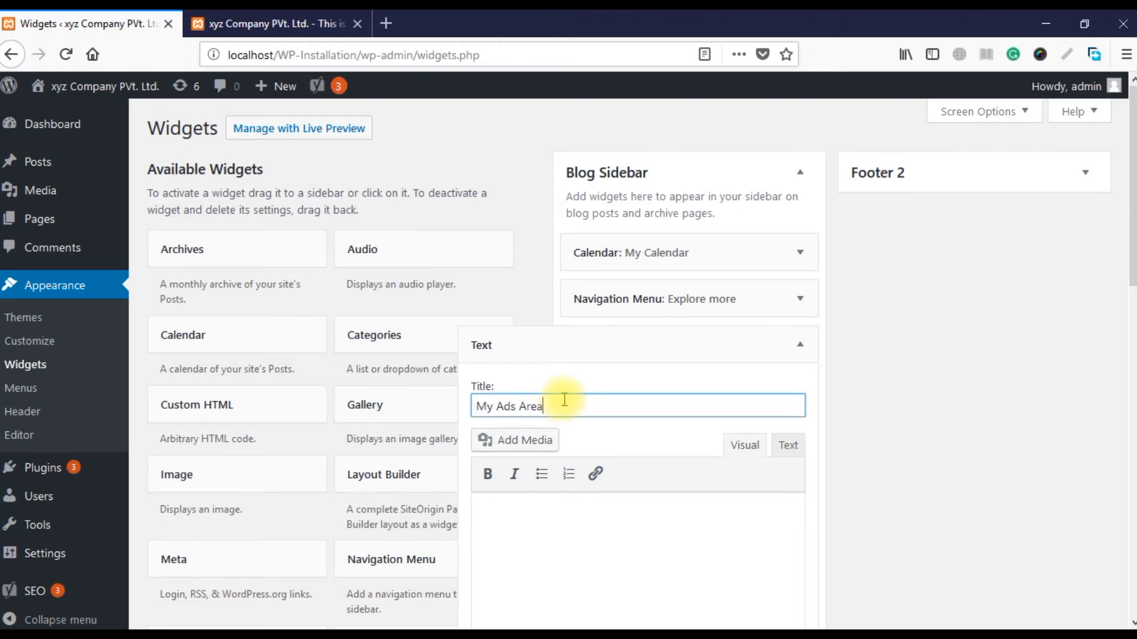
pyautogui.scroll(-2, 568, 414)
pyautogui.click(579, 454)
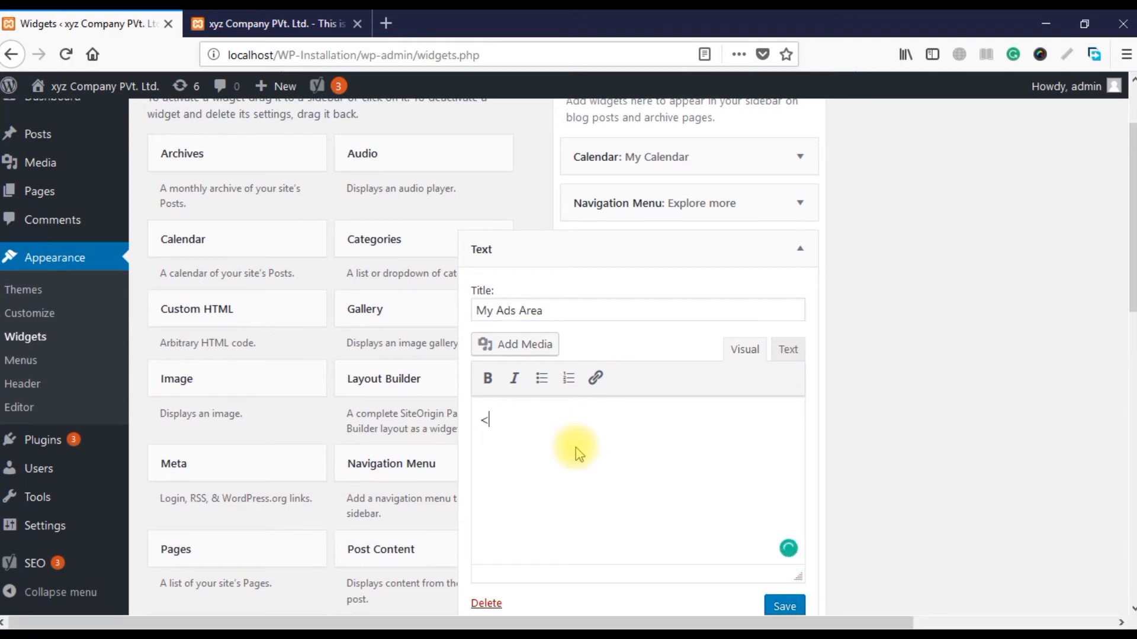
pyautogui.click(788, 350)
pyautogui.click(763, 515)
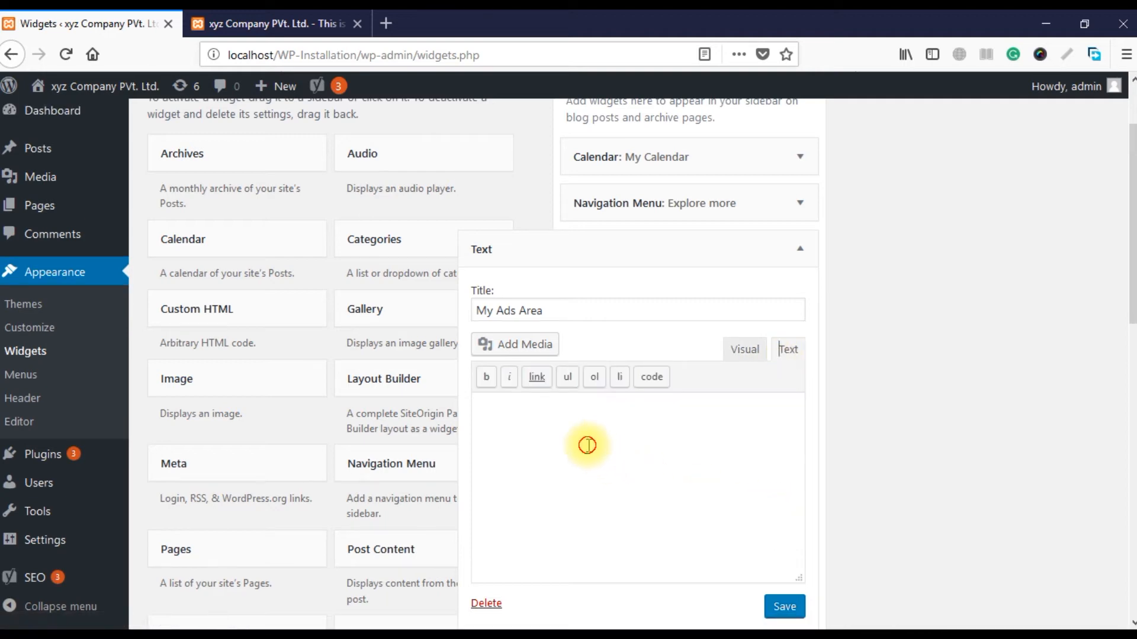
# Write "<h1> This is Where your advertisement" in the Text widget's content and correct the spelling of "advertisement"
pyautogui.click(589, 446)
pyautogui.write('<h1>')
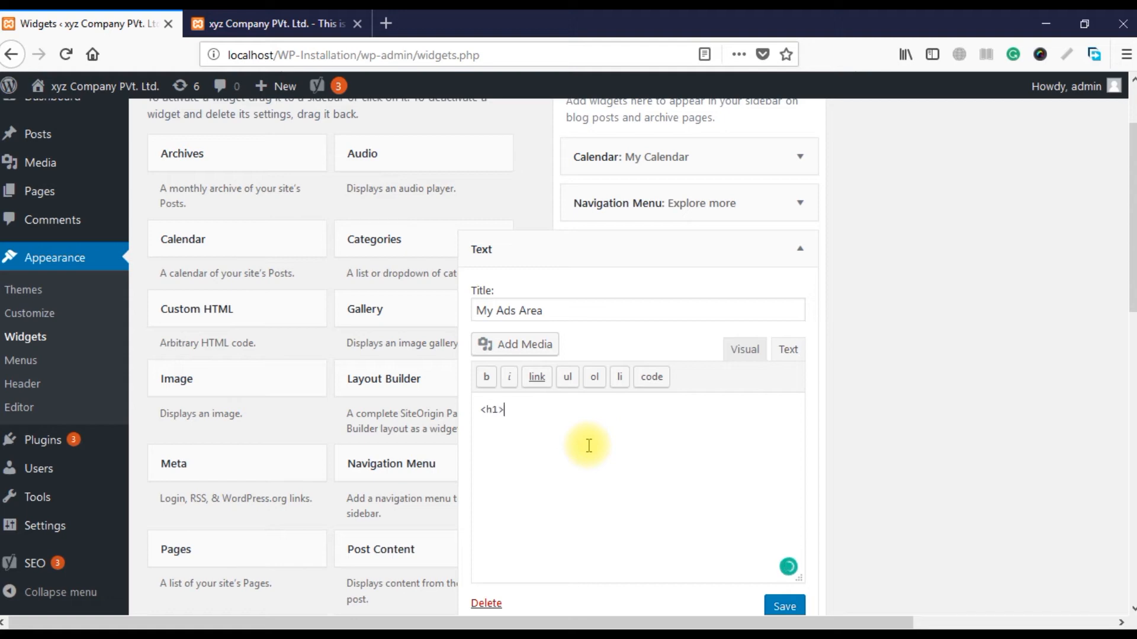
pyautogui.write(' This is Where your advertisement shows.')
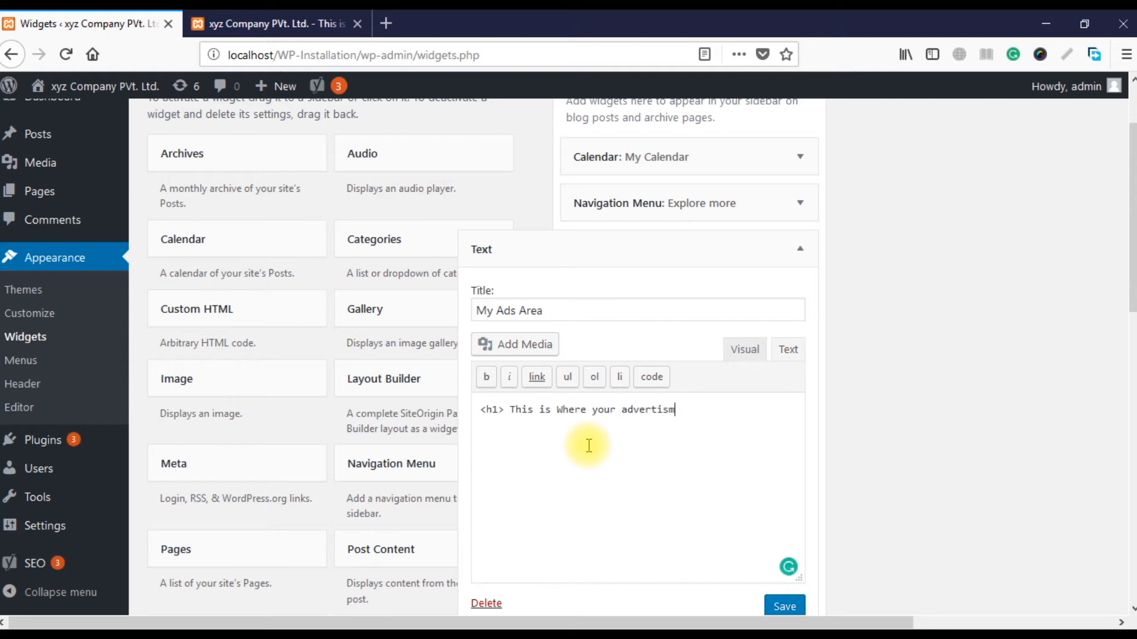
pyautogui.rightClick(667, 414)
pyautogui.click(642, 416)
pyautogui.click(668, 275)
# Change the ending of the Text widget's heading to "display area."
pyautogui.click(723, 409)
pyautogui.click(745, 409)
pyautogui.press('BackSpace')
pyautogui.press('BackSpace')
pyautogui.press('BackSpace')
pyautogui.press('BackSpace')
pyautogui.press('BackSpace')
pyautogui.press('BackSpace')
pyautogui.write('display area.')
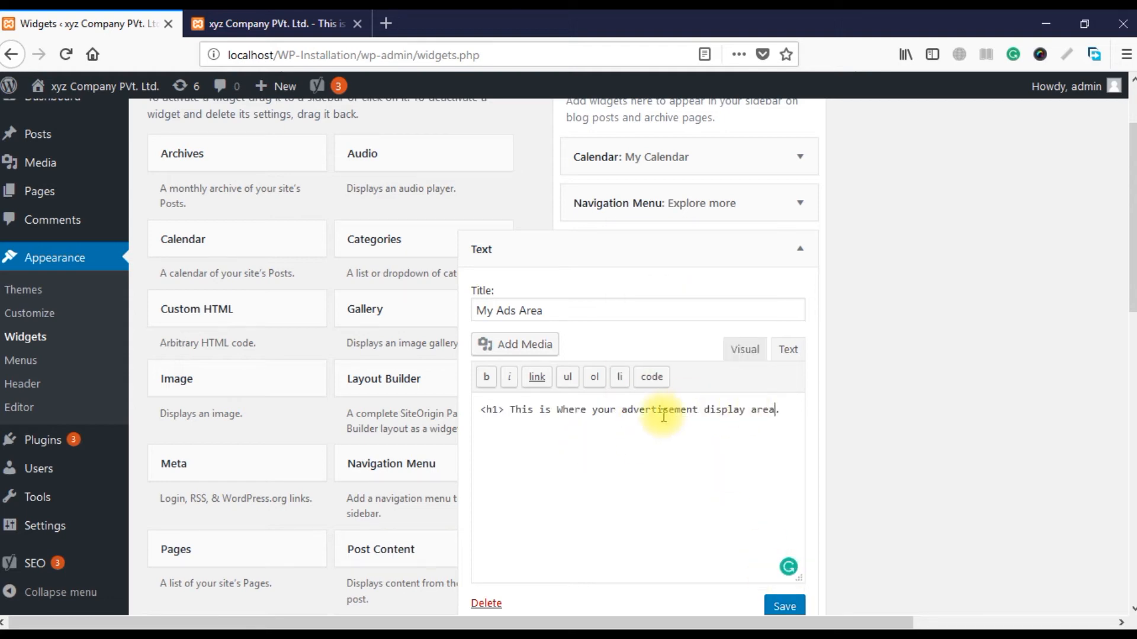
# Shorten the Text widget's content to "<h1> Advertisement display area." and save the widget
pyautogui.moveTo(627, 412); pyautogui.dragTo(510, 410)
pyautogui.write('A')
pyautogui.click(782, 608)
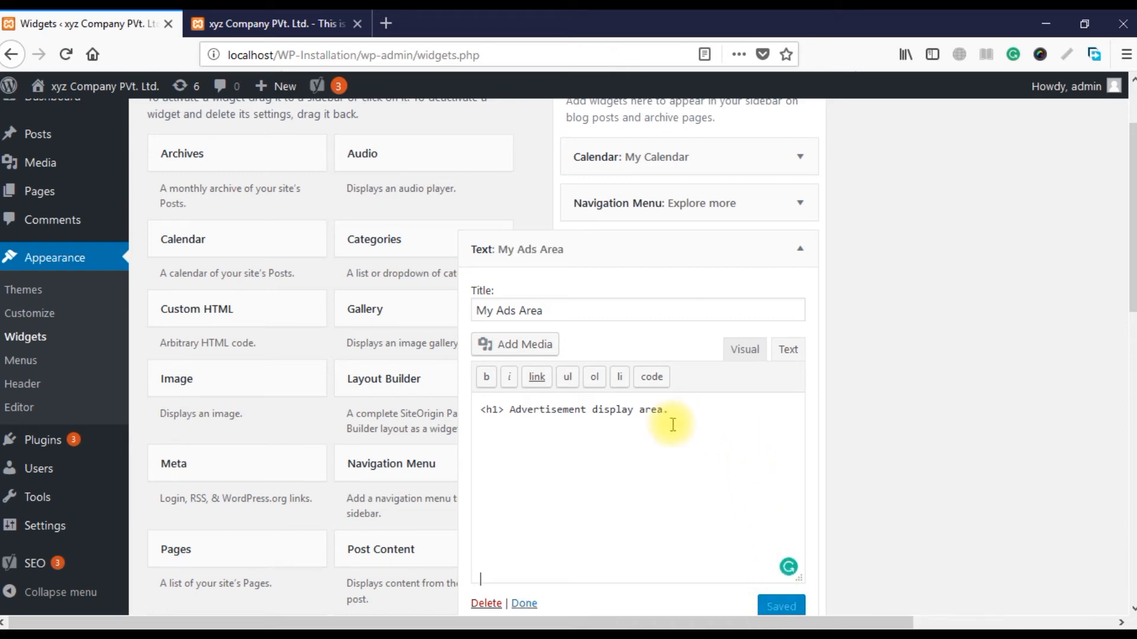
# Close the Text widget's heading with "</h1>", save the widget and collapse it
pyautogui.click(714, 409)
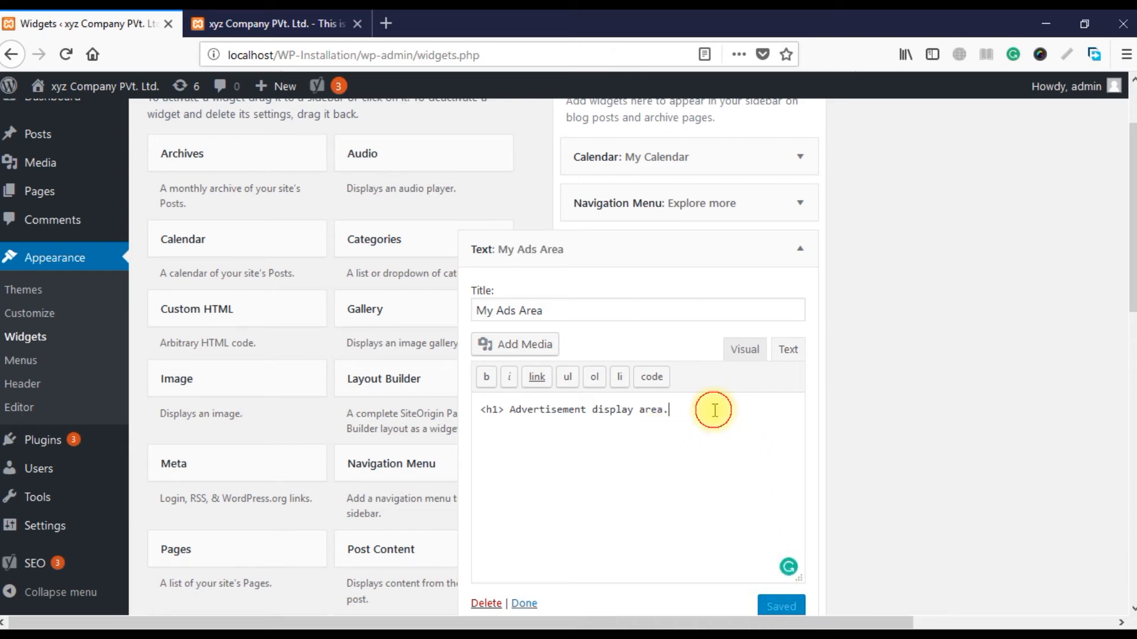
pyautogui.write('</h1>')
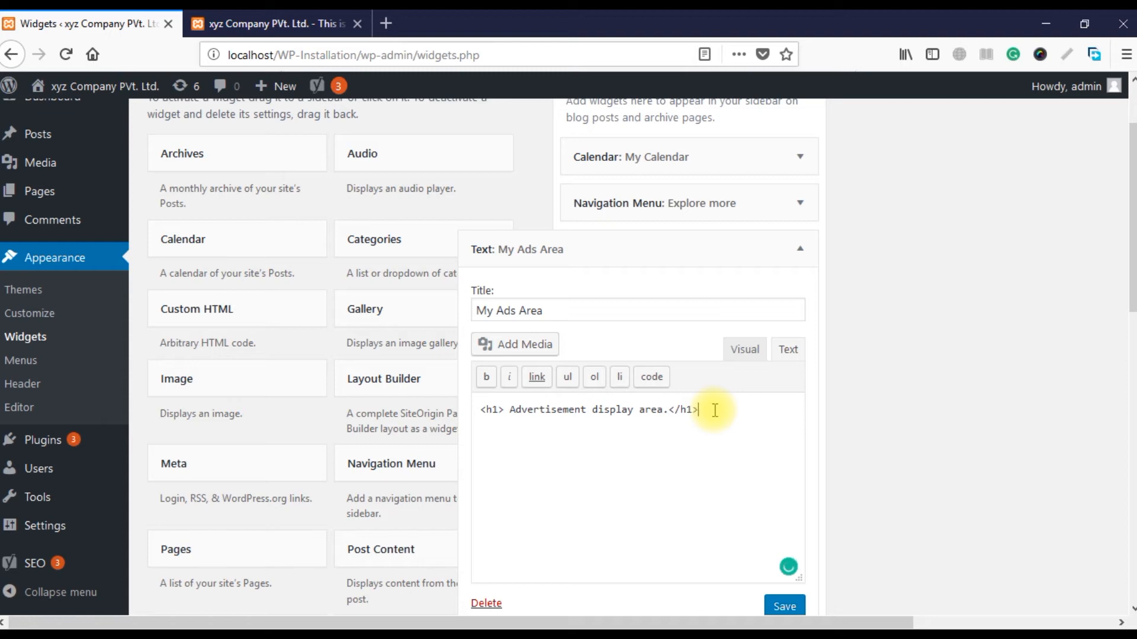
pyautogui.click(783, 606)
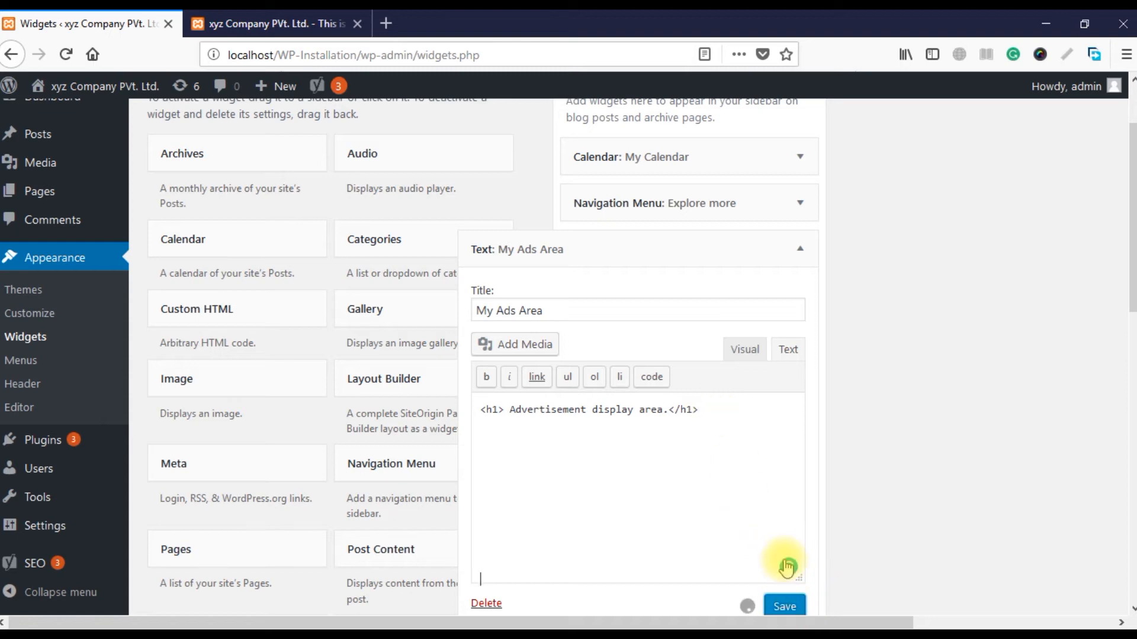
pyautogui.click(522, 603)
# Reload the site's home page and examine the My Ads Area widget in the blog sidebar
pyautogui.click(317, 17)
pyautogui.click(415, 53)
pyautogui.press('Return')
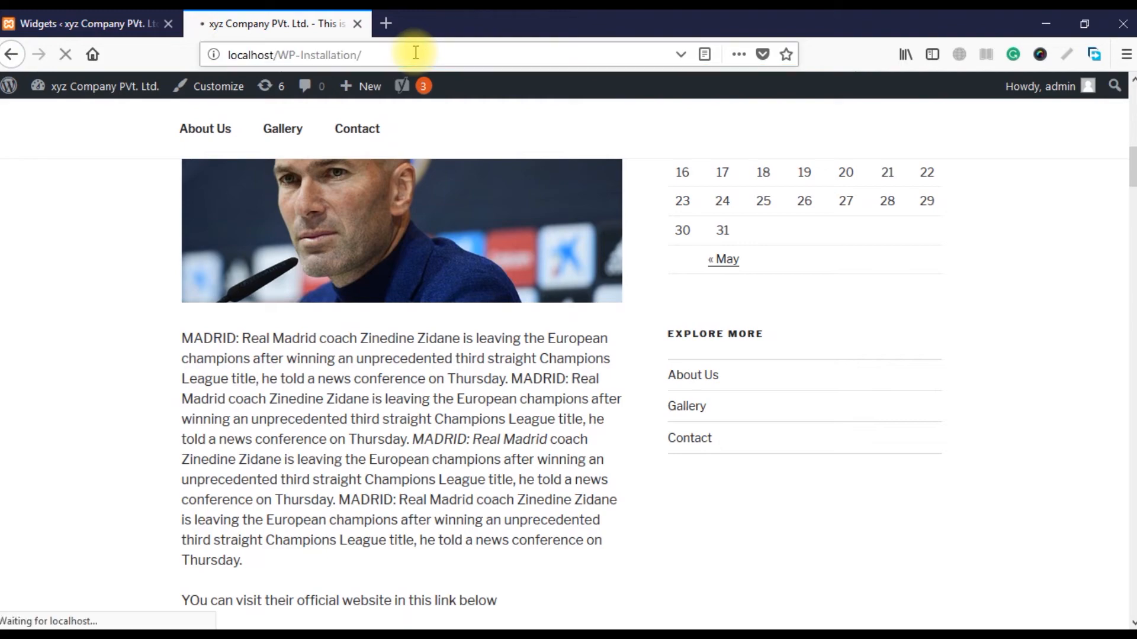
pyautogui.scroll(-15, 537, 310)
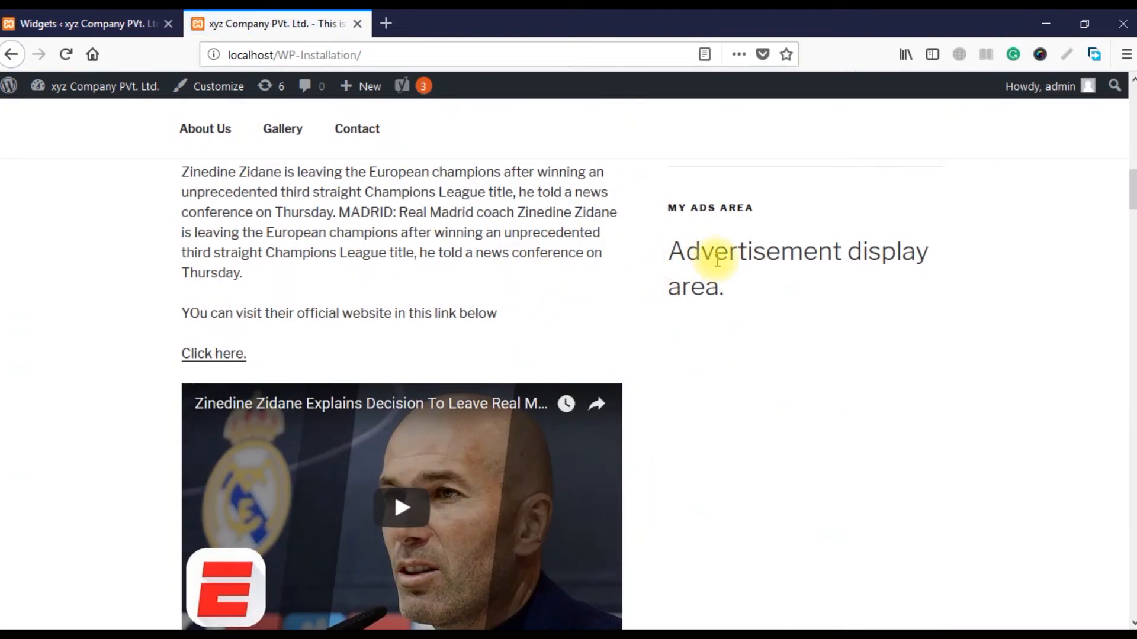
pyautogui.moveTo(715, 256); pyautogui.dragTo(738, 299)
pyautogui.click(728, 311)
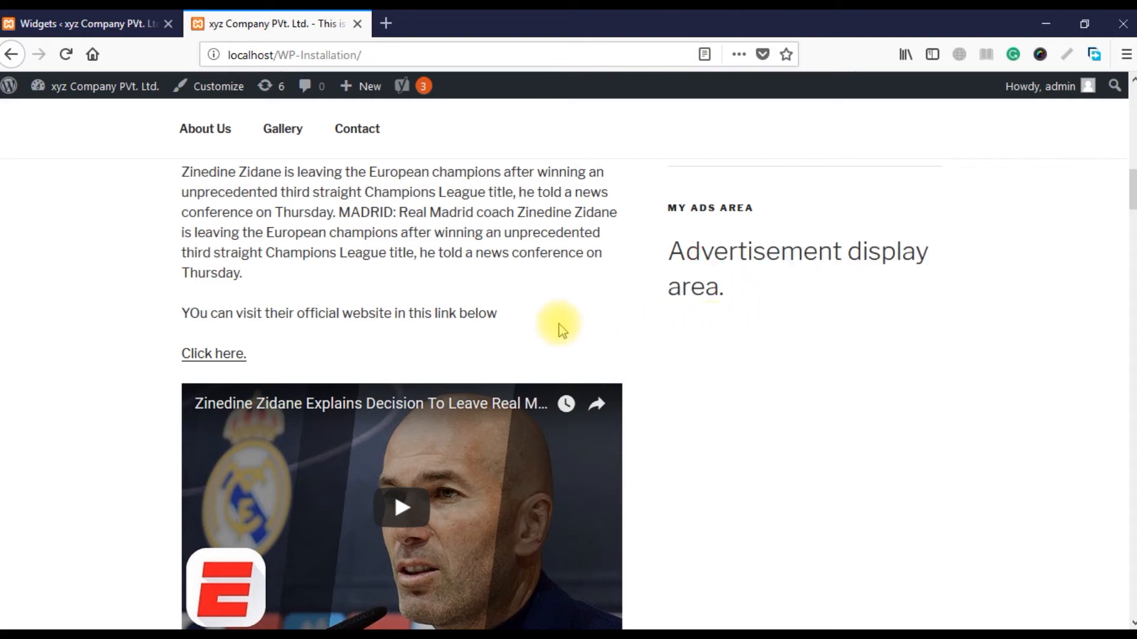
pyautogui.scroll(-15, 770, 371)
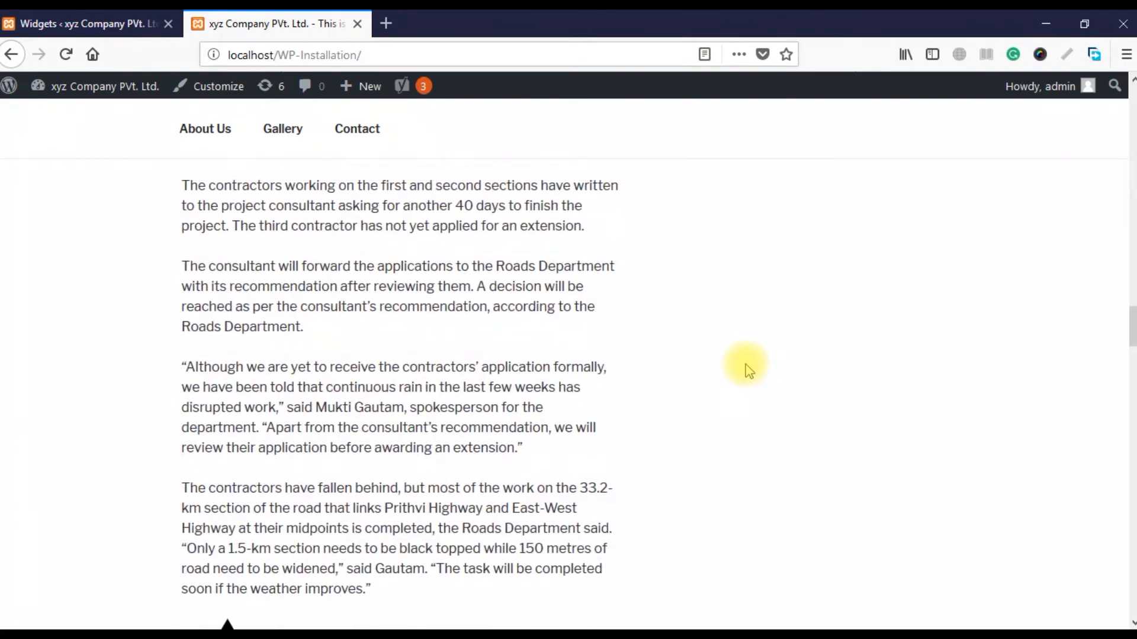
pyautogui.scroll(8, 1100, 253)
# Return to the Widgets admin page and add a Search widget to Footer 1
pyautogui.click(148, 23)
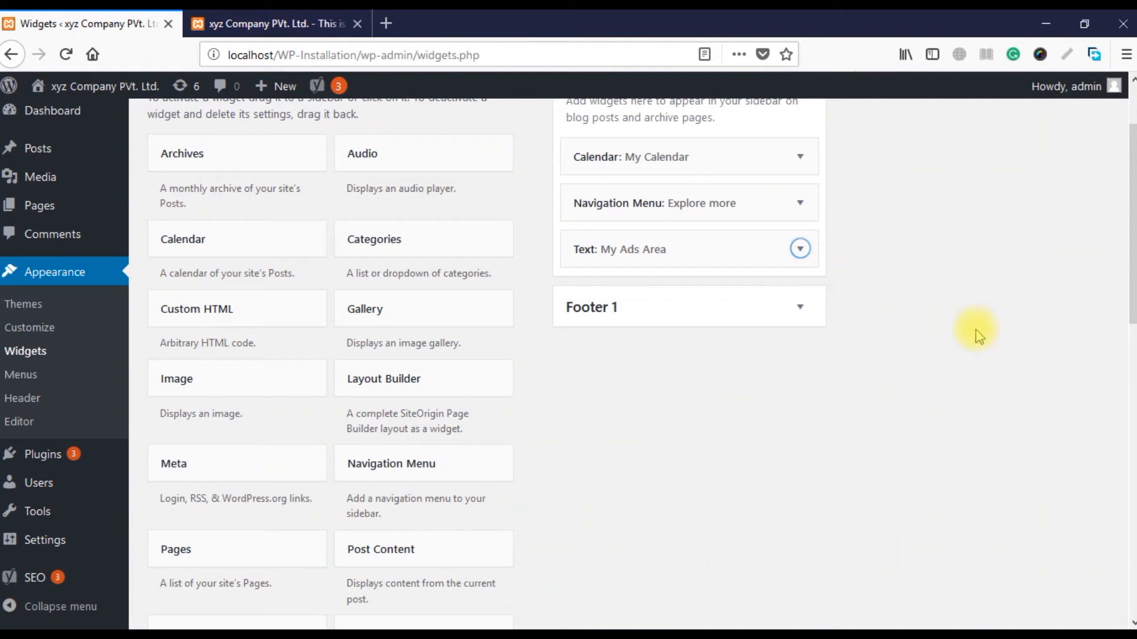
pyautogui.moveTo(1132, 229)
pyautogui.mouseDown()
pyautogui.moveTo(1132, 266)
pyautogui.moveTo(1132, 243)
pyautogui.mouseUp()
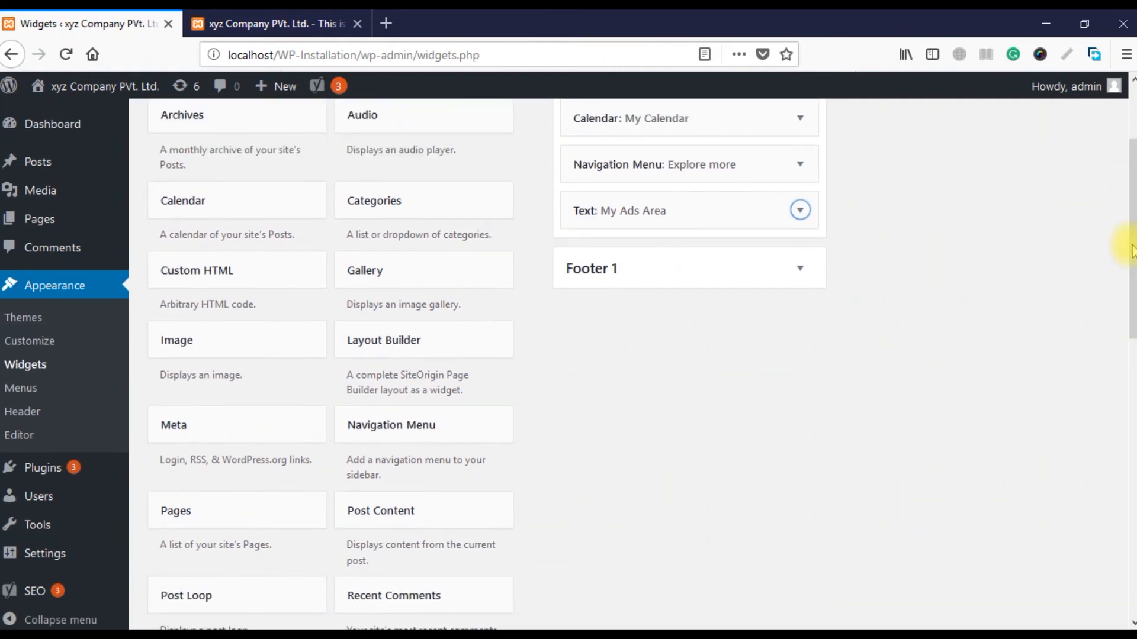
pyautogui.scroll(-6, 592, 435)
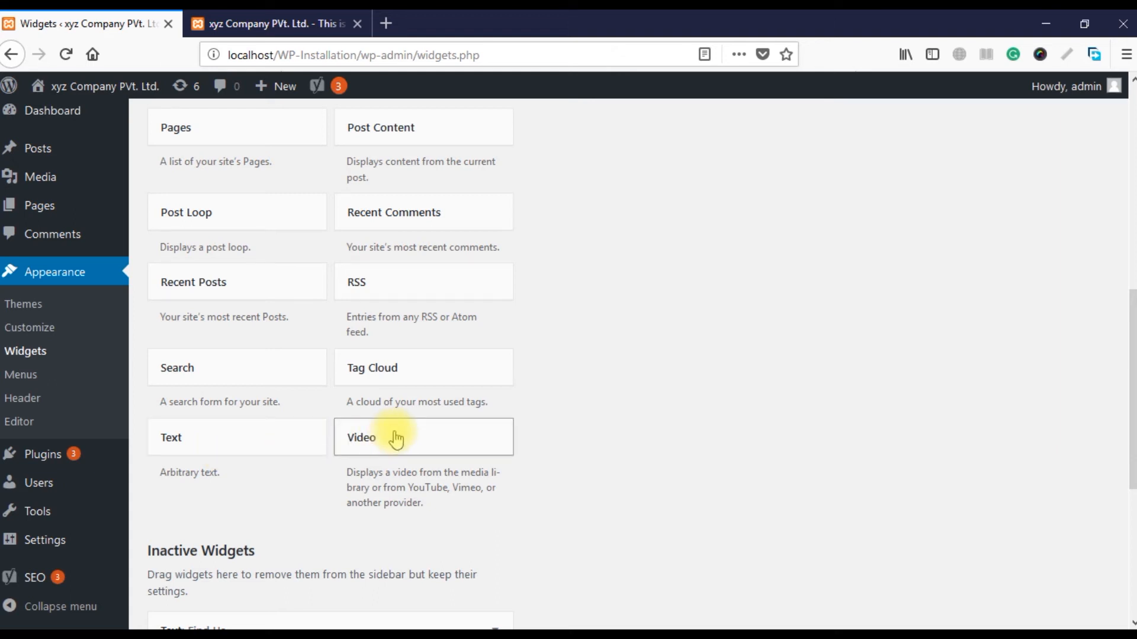
pyautogui.scroll(3, 308, 462)
pyautogui.click(268, 564)
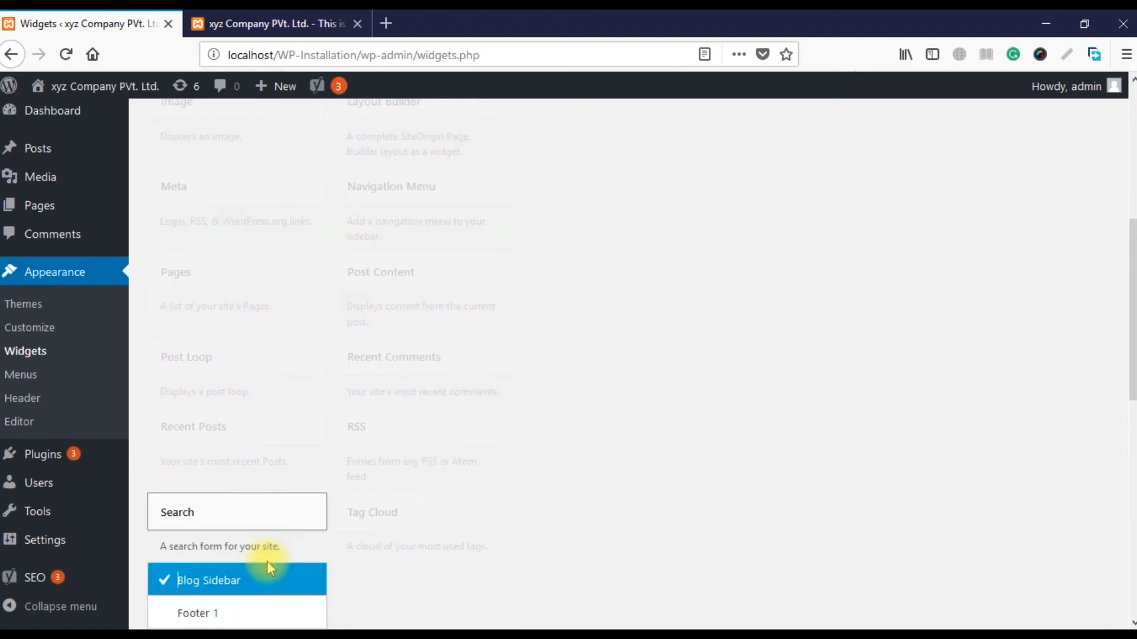
pyautogui.click(242, 376)
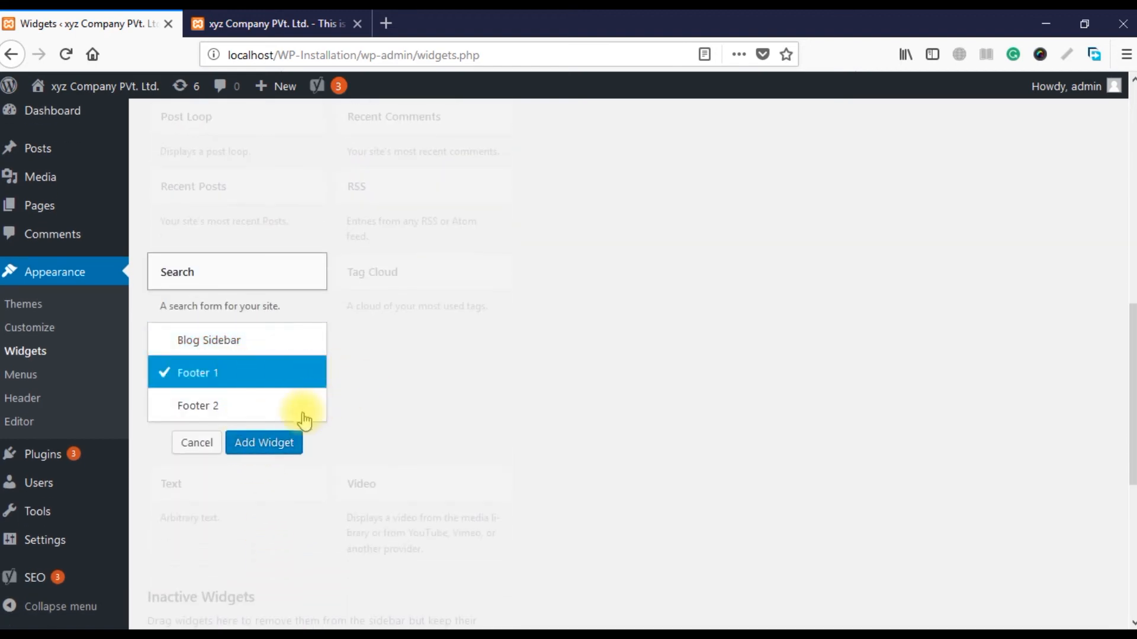
pyautogui.click(284, 441)
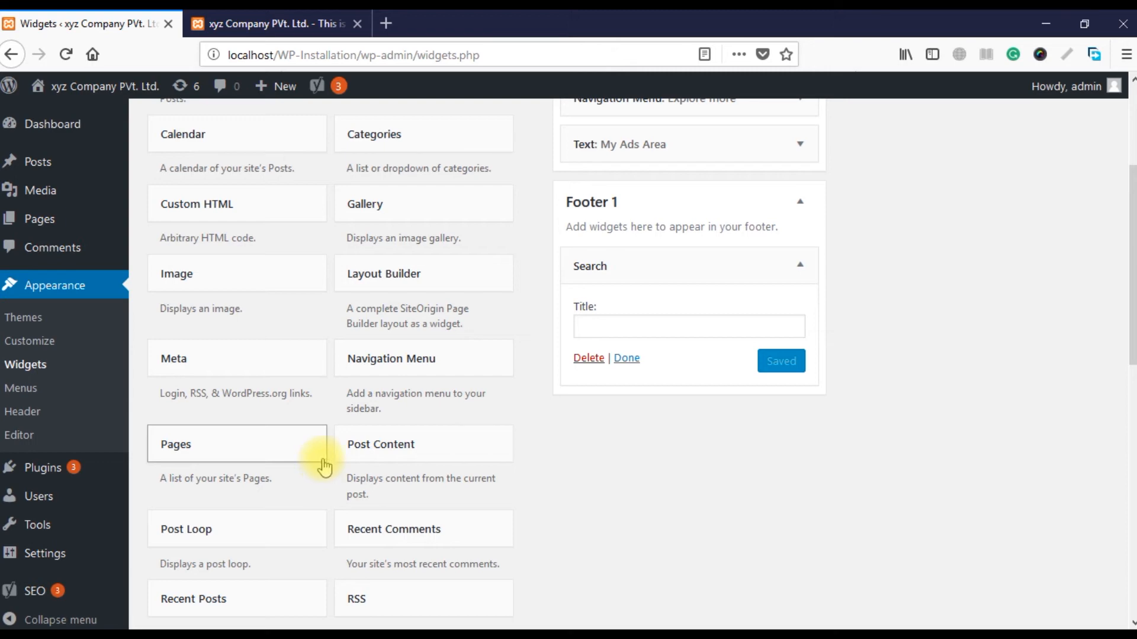
# Add a Recent Posts widget to the Footer 2 area
pyautogui.scroll(3, 432, 379)
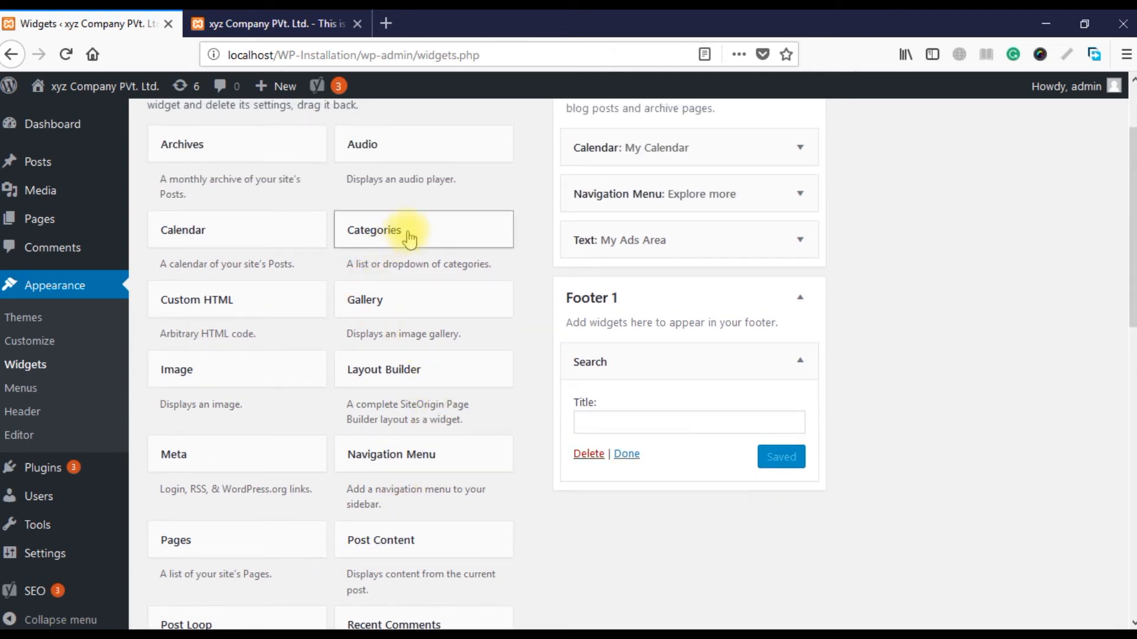
pyautogui.scroll(-3, 445, 417)
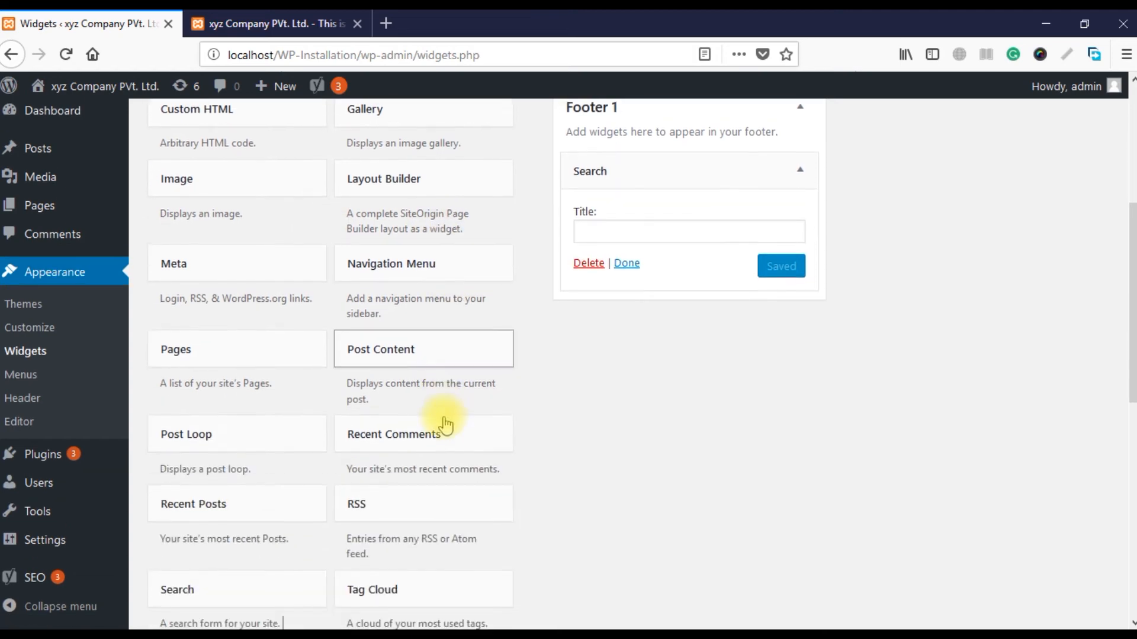
pyautogui.scroll(-3, 445, 425)
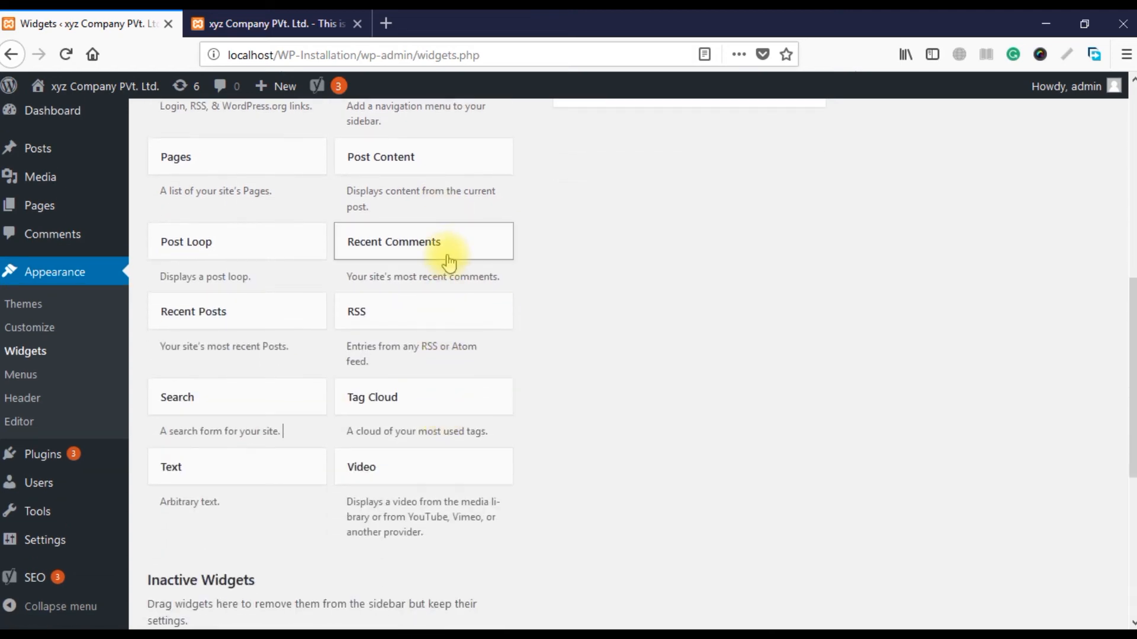
pyautogui.click(264, 309)
pyautogui.click(241, 414)
pyautogui.click(241, 444)
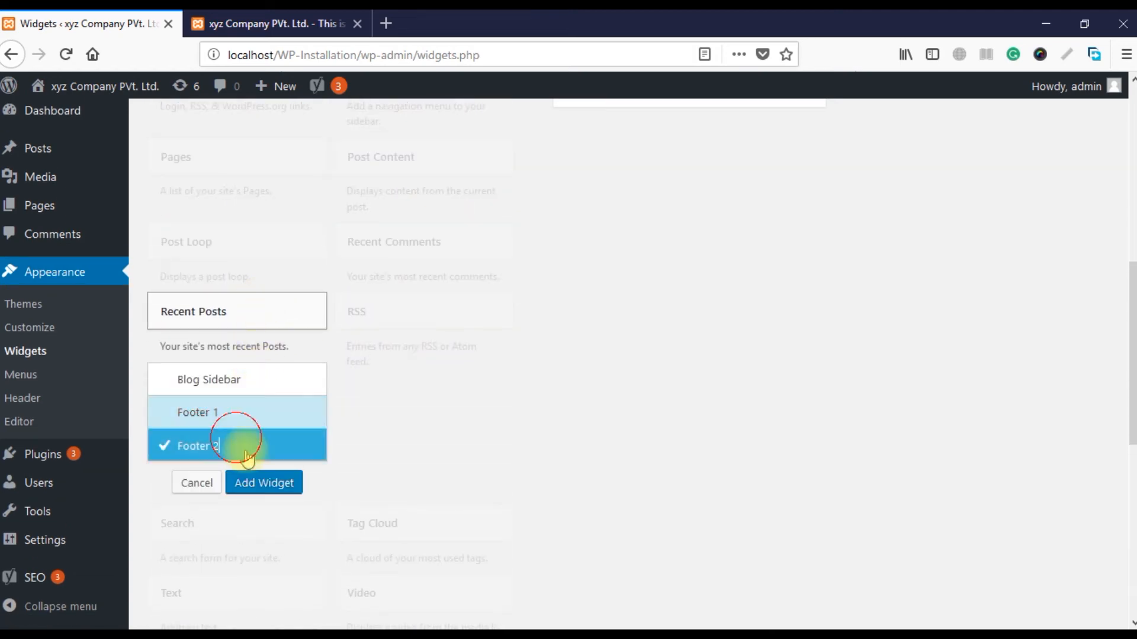
pyautogui.click(261, 480)
# Title the Search widget in Footer 1 "Type to search", save it and collapse it
pyautogui.click(657, 521)
pyautogui.write('Tye')
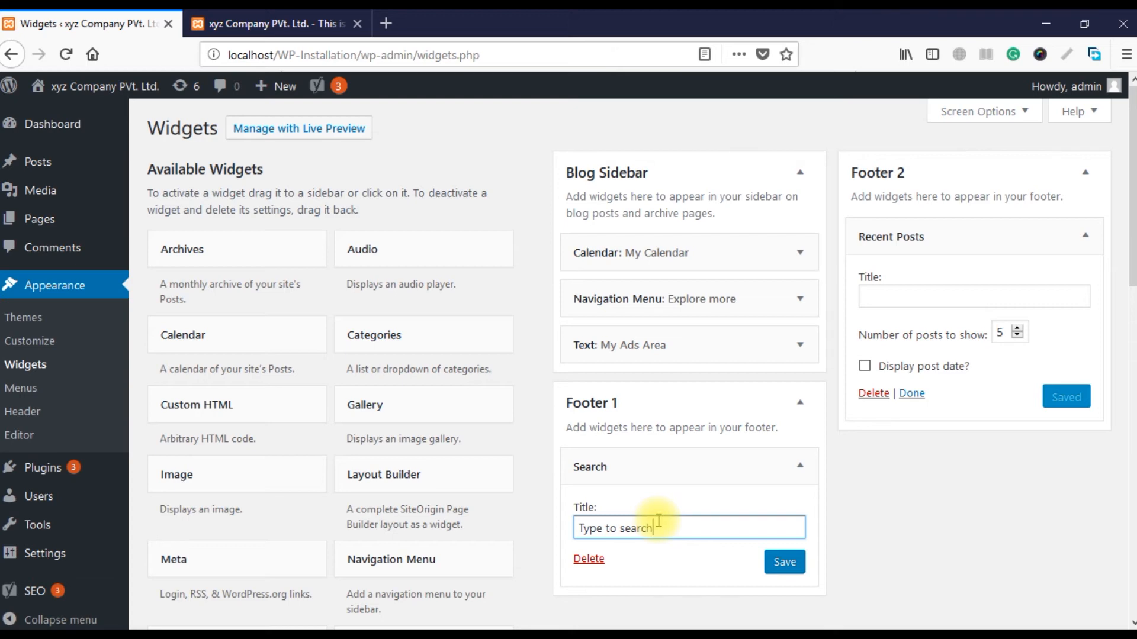
pyautogui.click(780, 566)
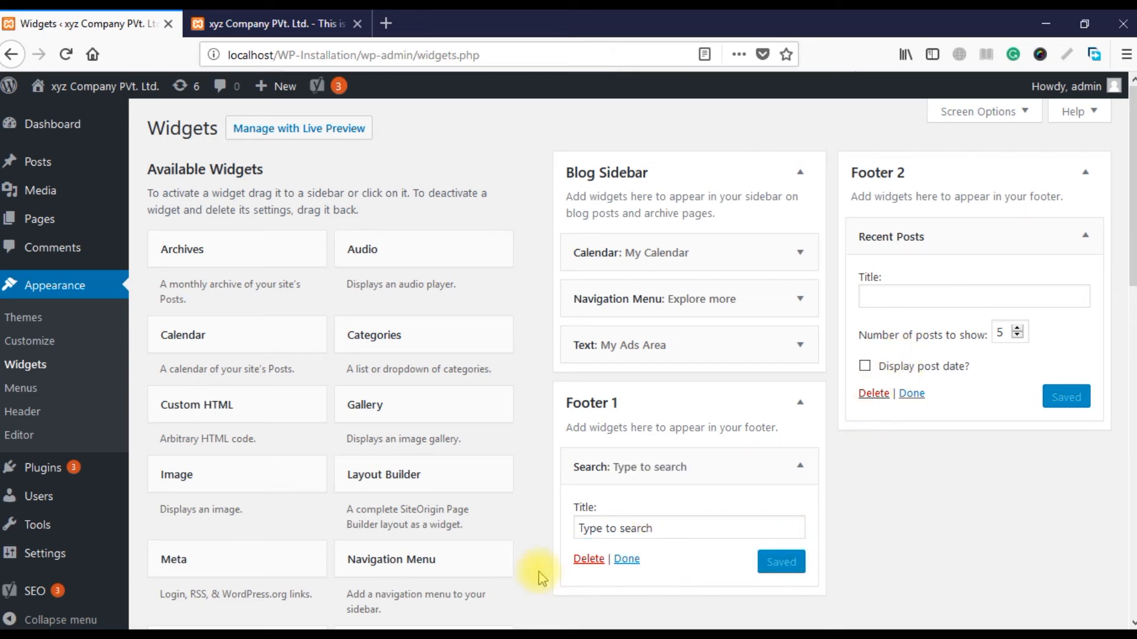
pyautogui.click(628, 560)
# Title the Recent Posts widget "Recent Discovery", set it to show 3 posts, and save and collapse it
pyautogui.click(901, 300)
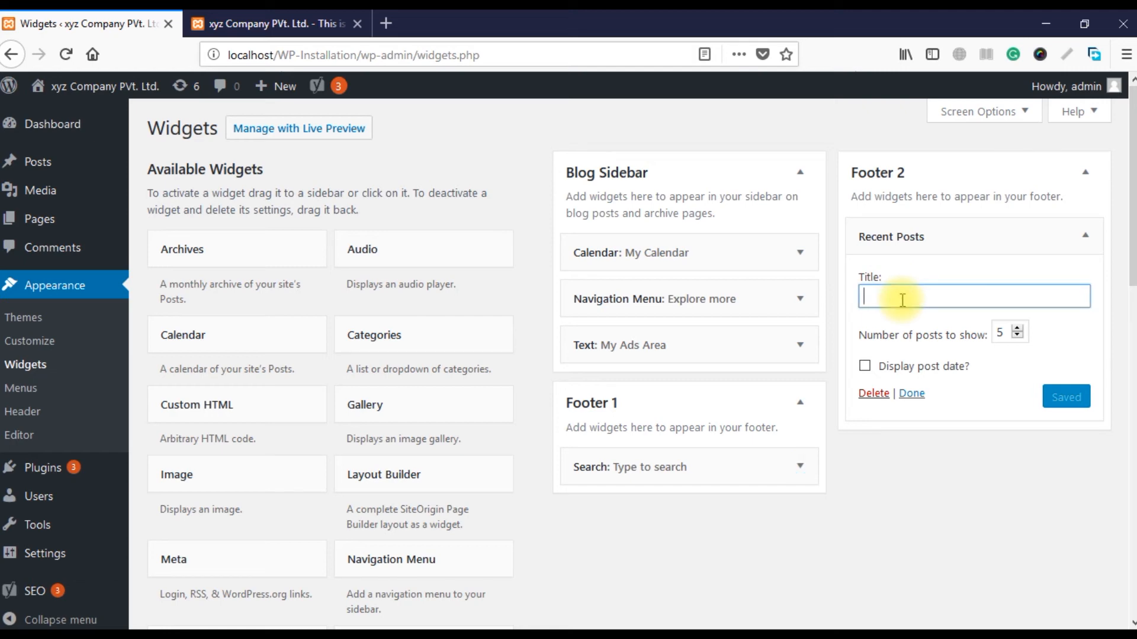
pyautogui.write('Recent')
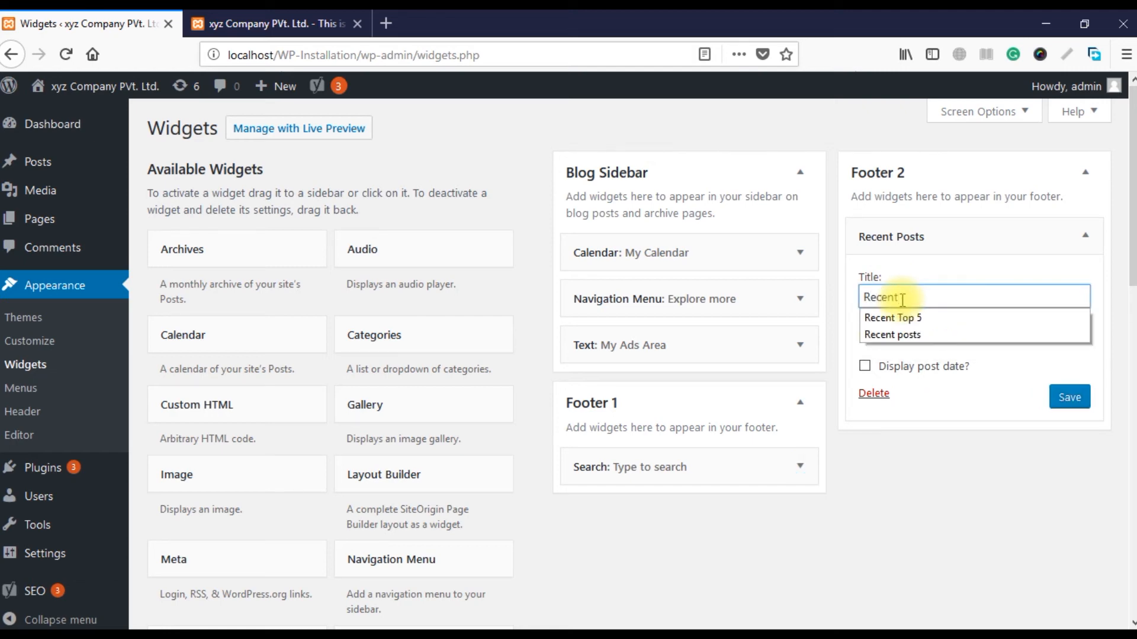
pyautogui.write(' Pi')
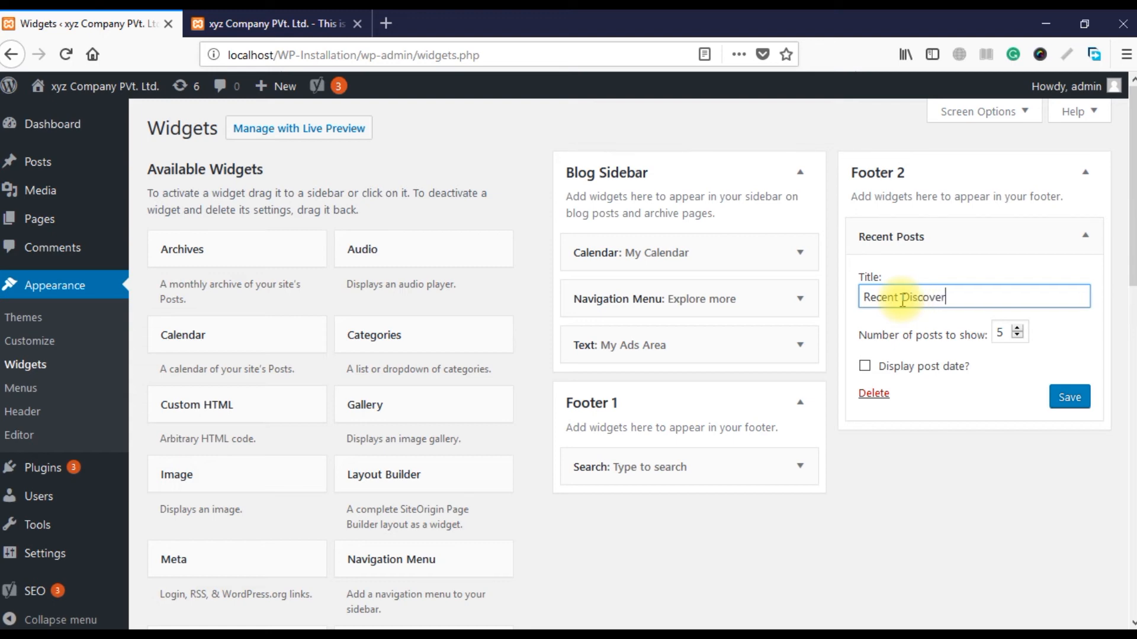
pyautogui.click(1017, 335)
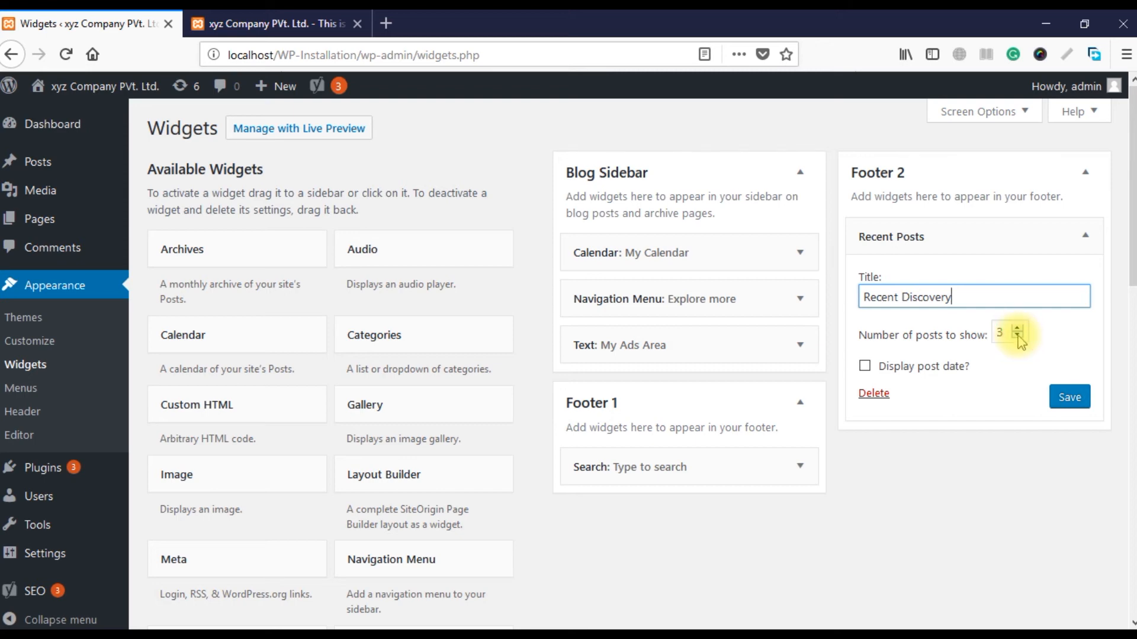
pyautogui.click(1066, 401)
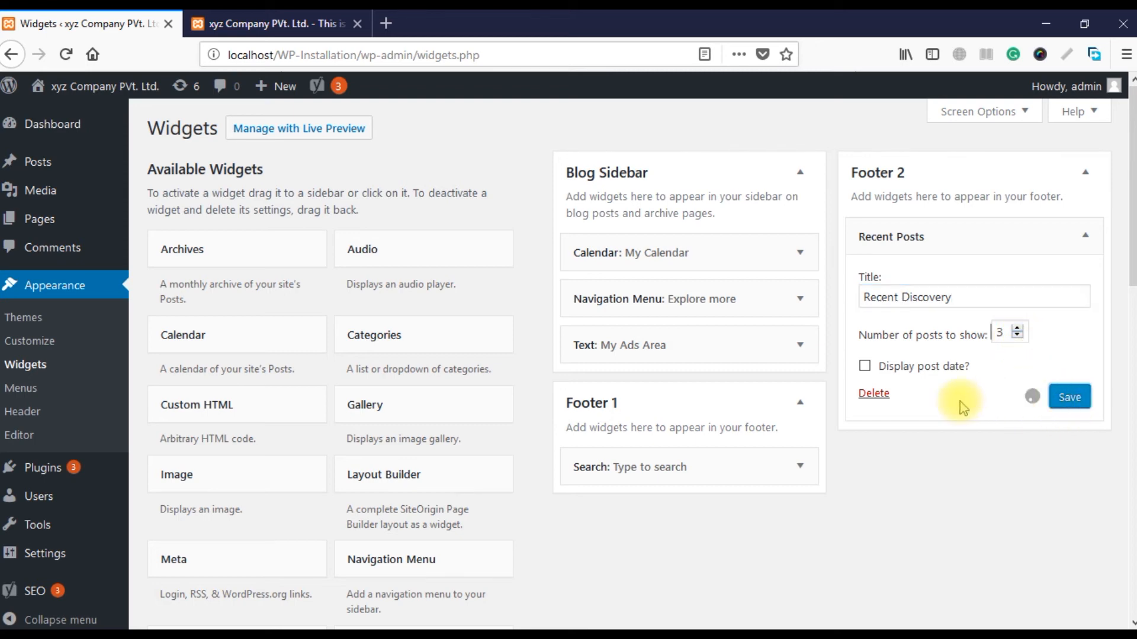
pyautogui.click(912, 393)
# Reload the home page, examine the search and recent posts widgets in its footer, and return to the Widgets admin page
pyautogui.click(320, 26)
pyautogui.click(412, 55)
pyautogui.press('Return')
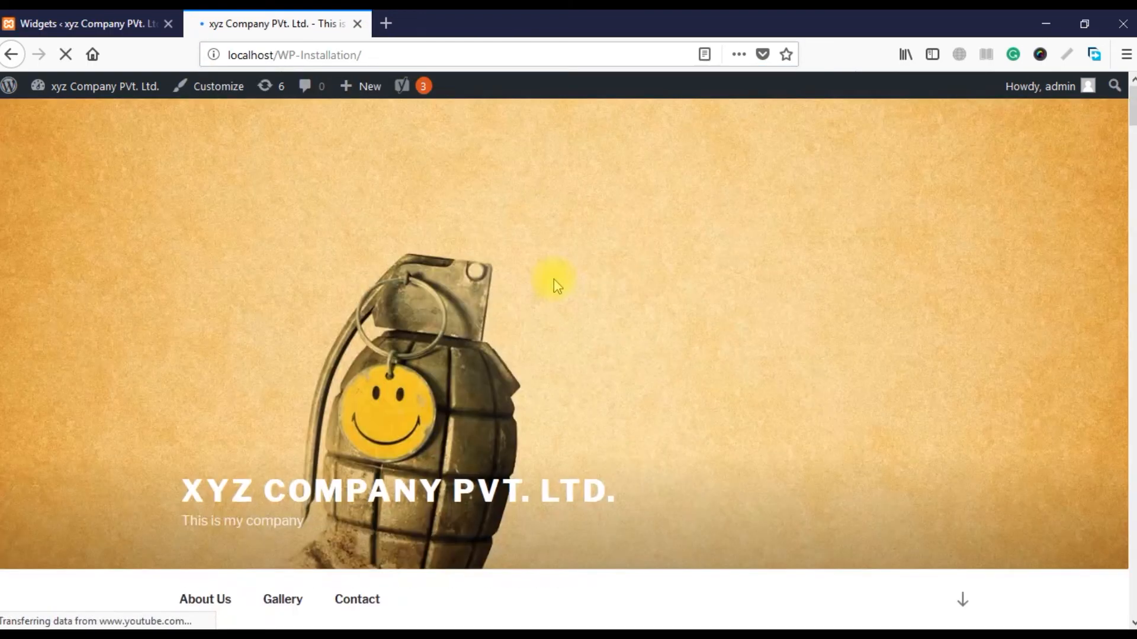
pyautogui.scroll(-20, 723, 274)
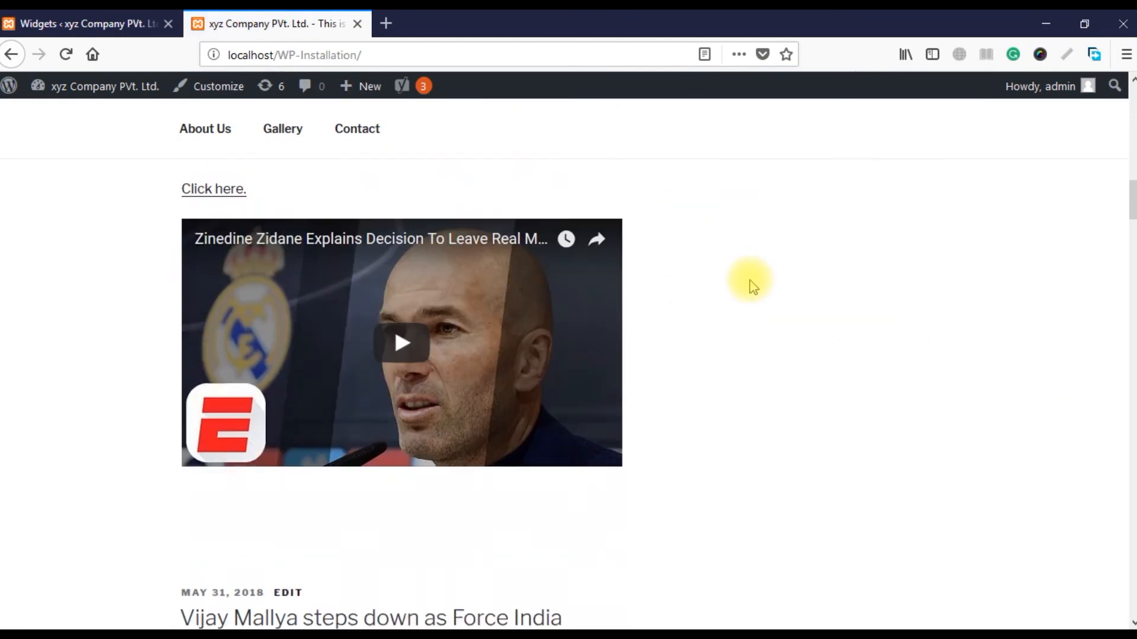
pyautogui.scroll(5, 752, 287)
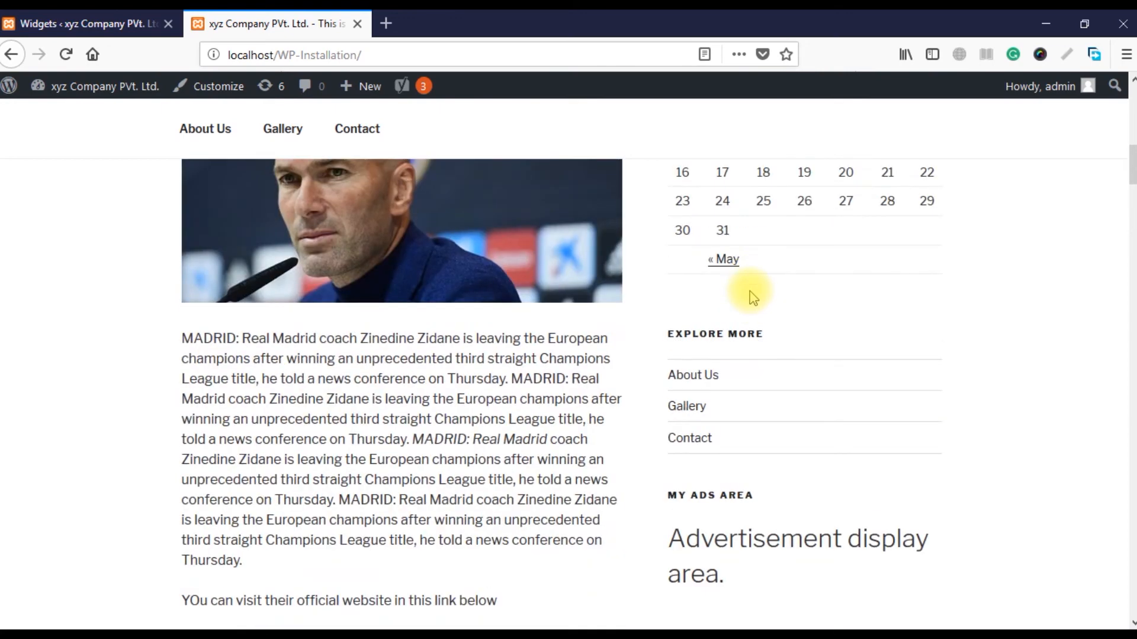
pyautogui.scroll(-15, 752, 287)
pyautogui.scroll(-20, 752, 308)
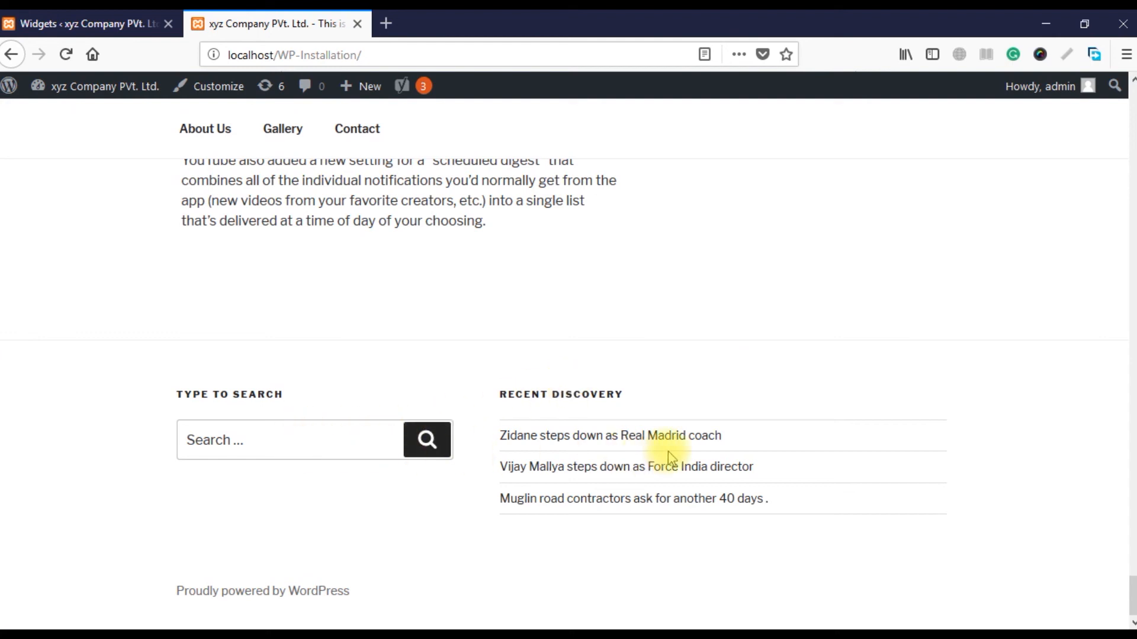
pyautogui.click(269, 437)
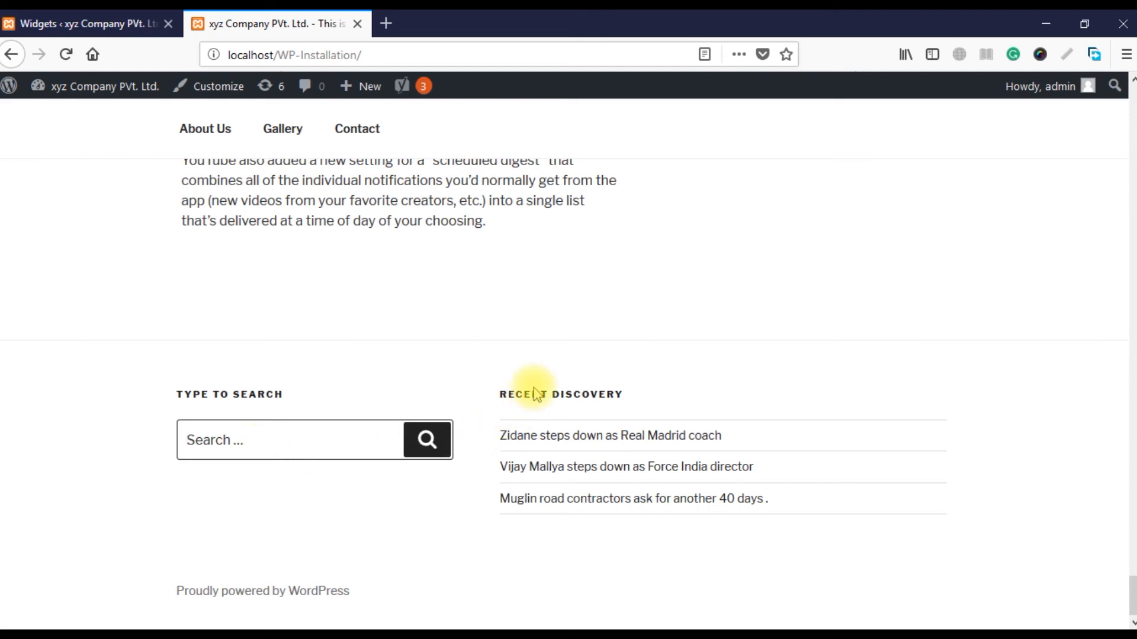
pyautogui.click(142, 23)
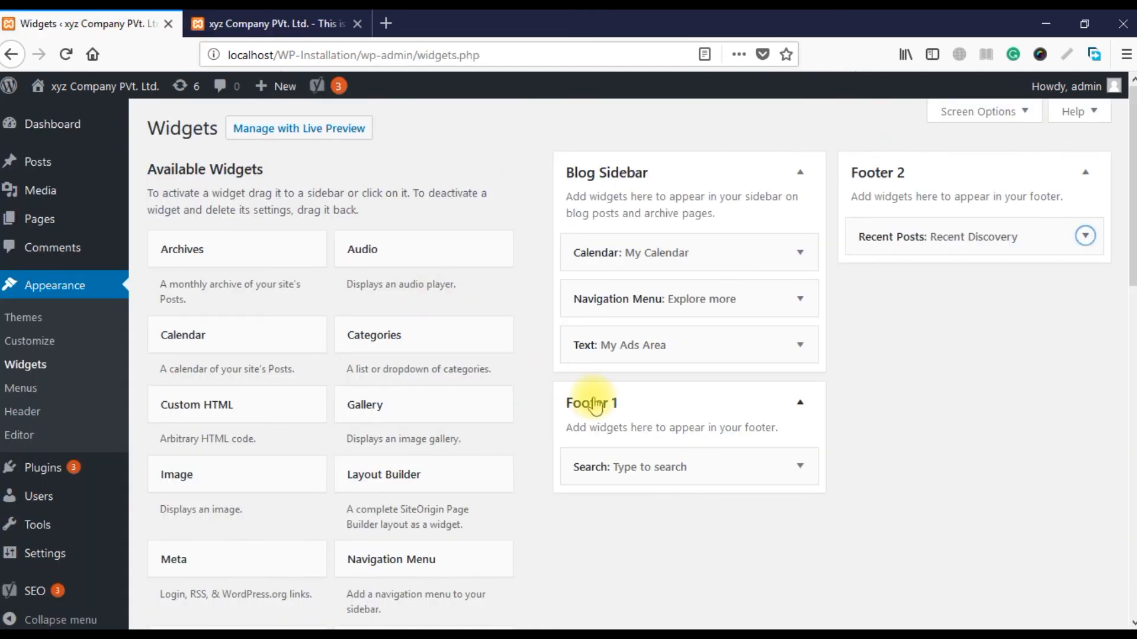